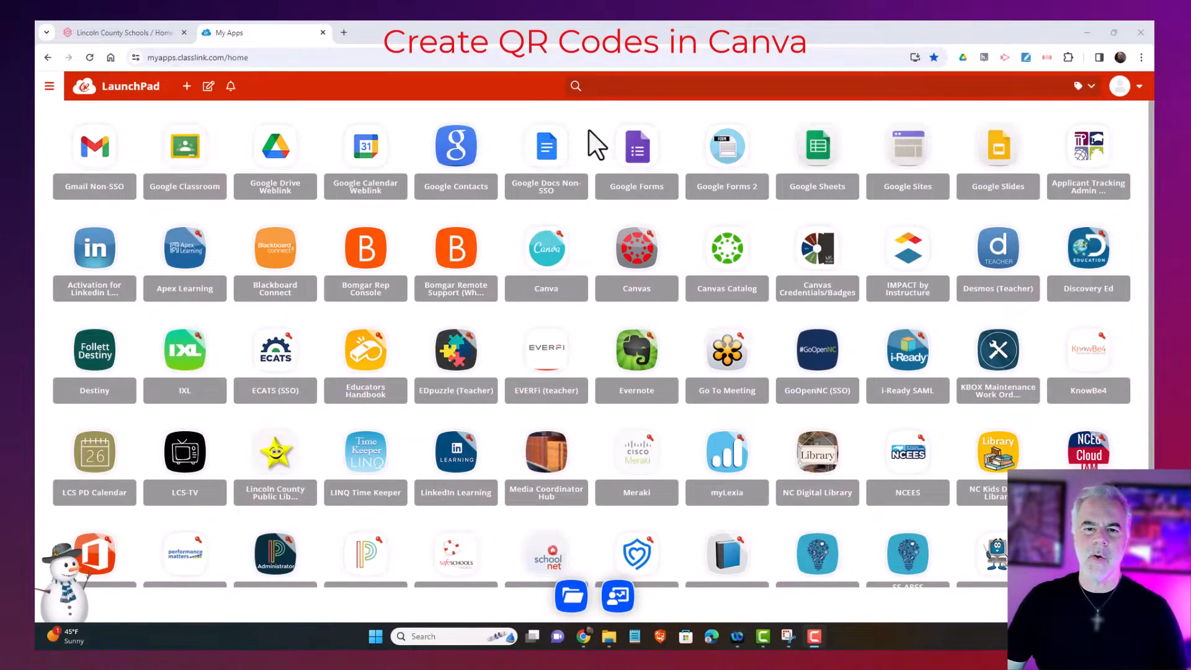
Open Canva in the desktop app and search its Apps for 'qr code'
left_click(543, 273)
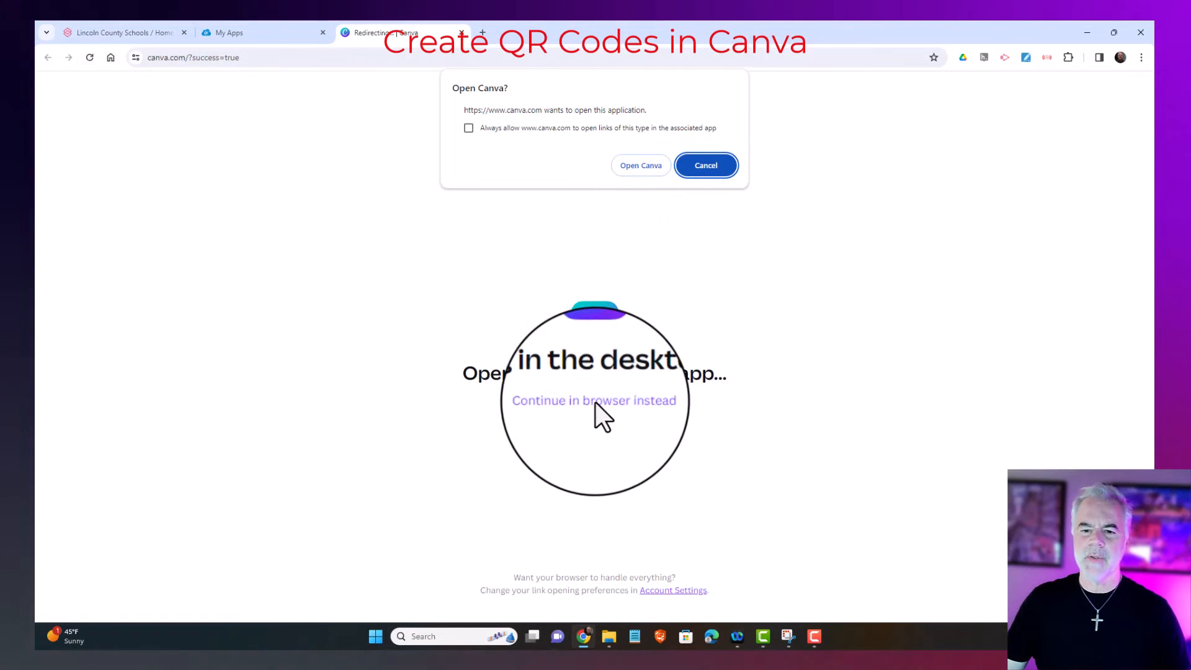
left_click(638, 170)
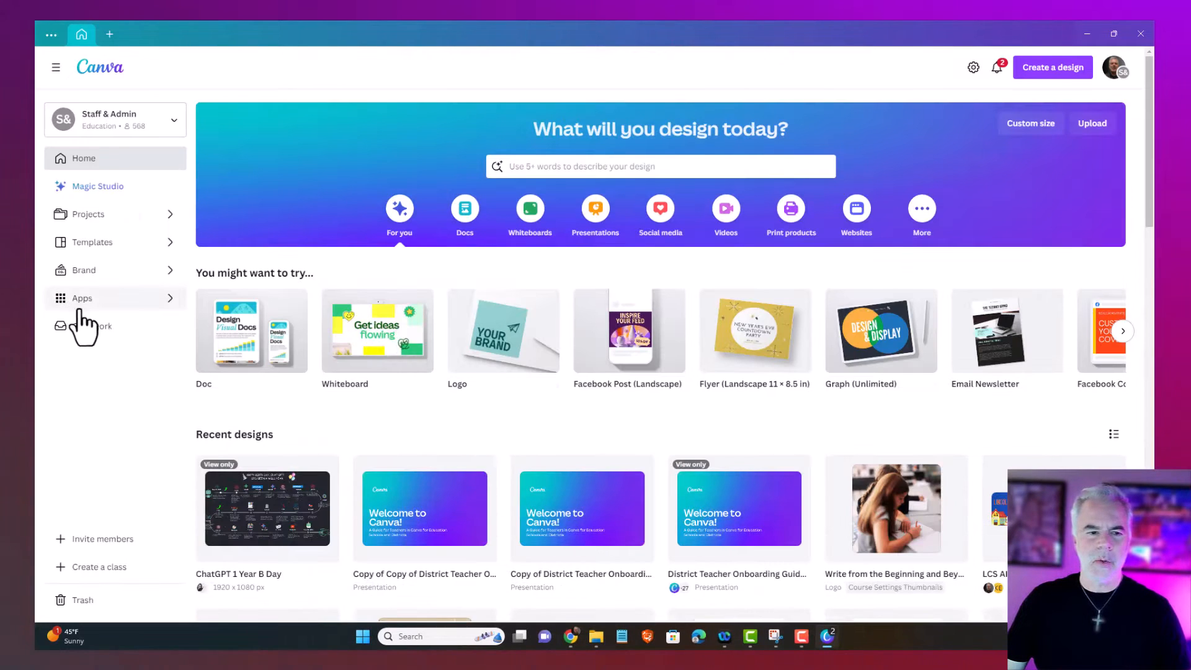
left_click(86, 298)
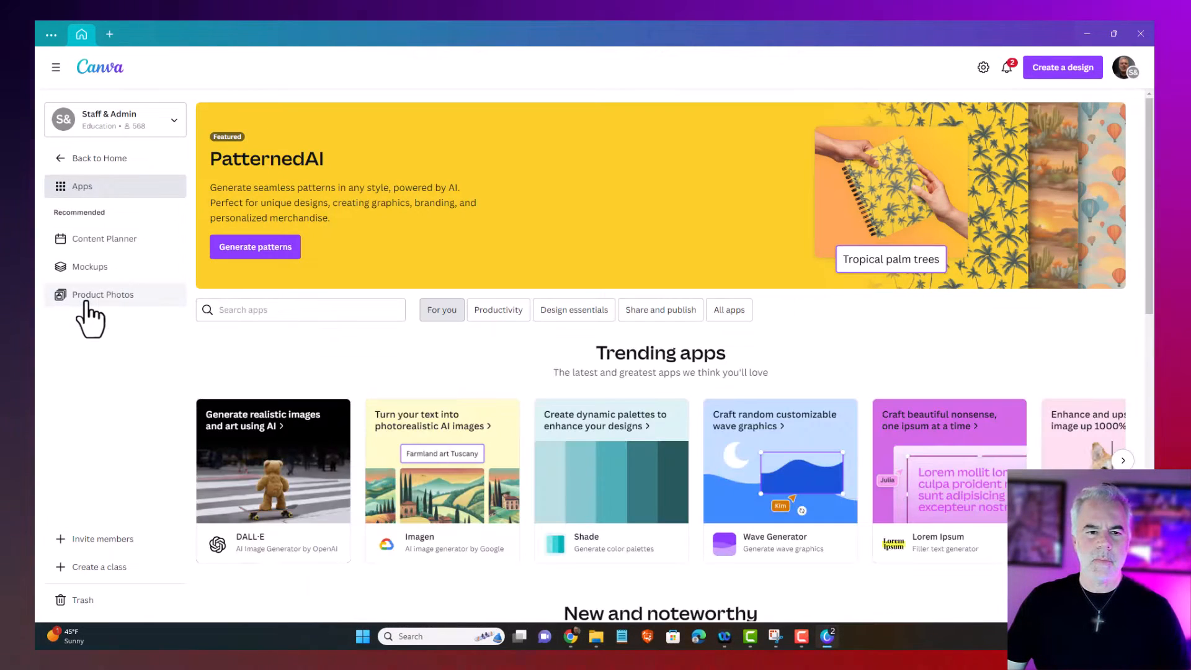
left_click(317, 323)
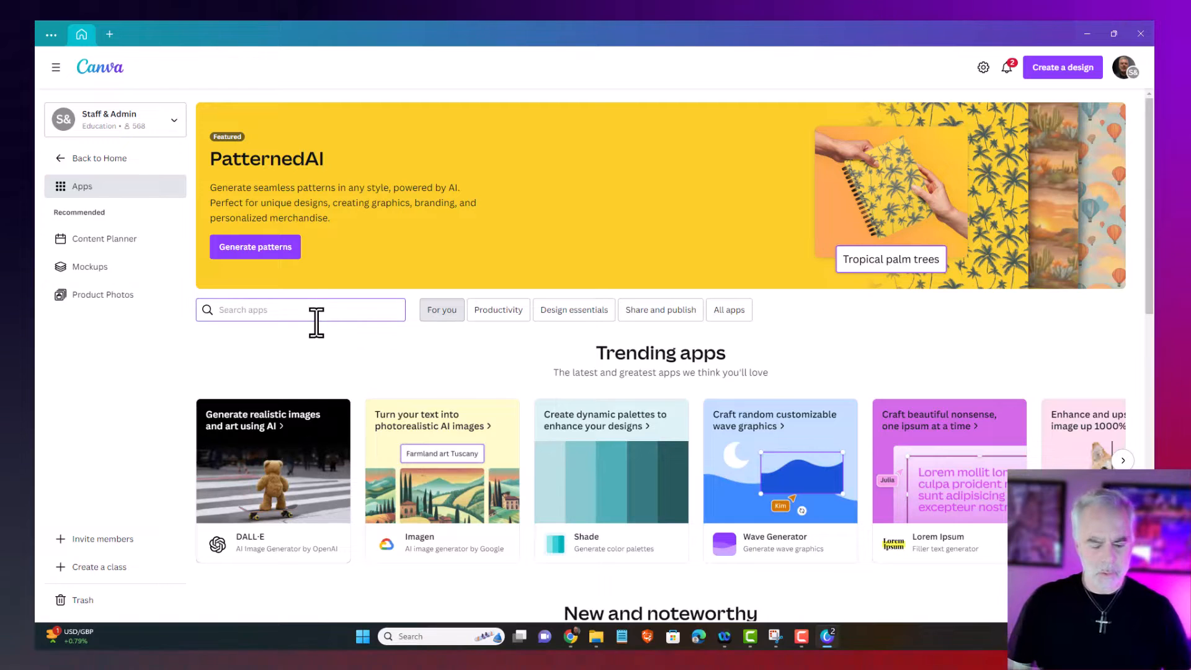
type("qr")
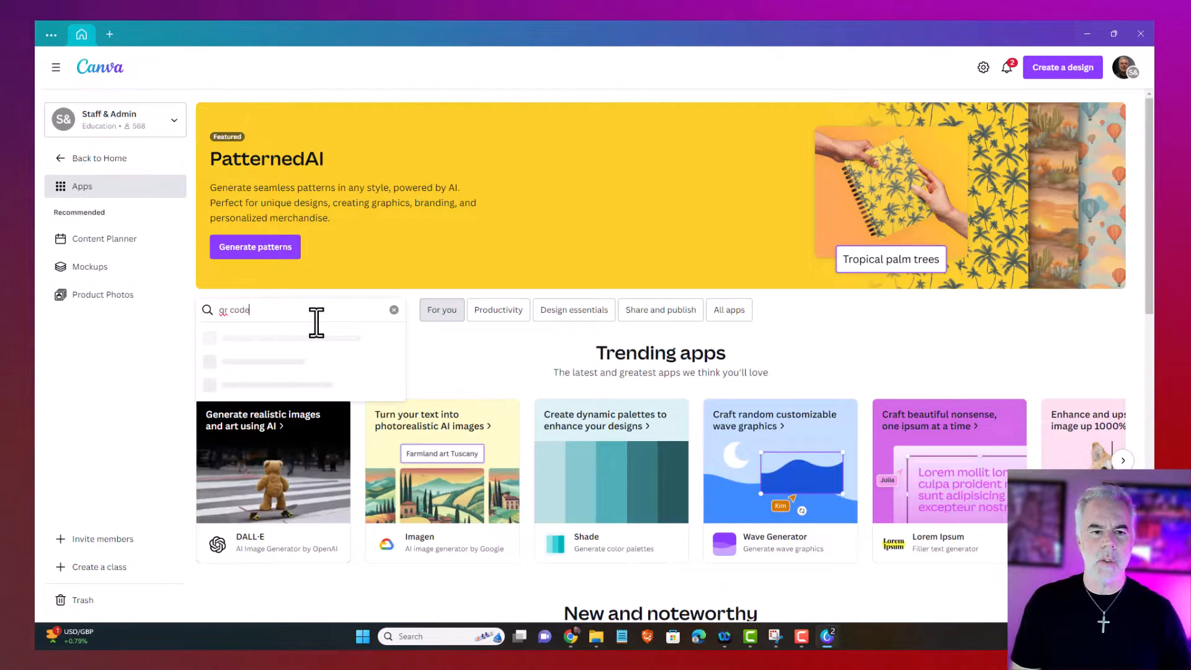
type(" code")
key("Return")
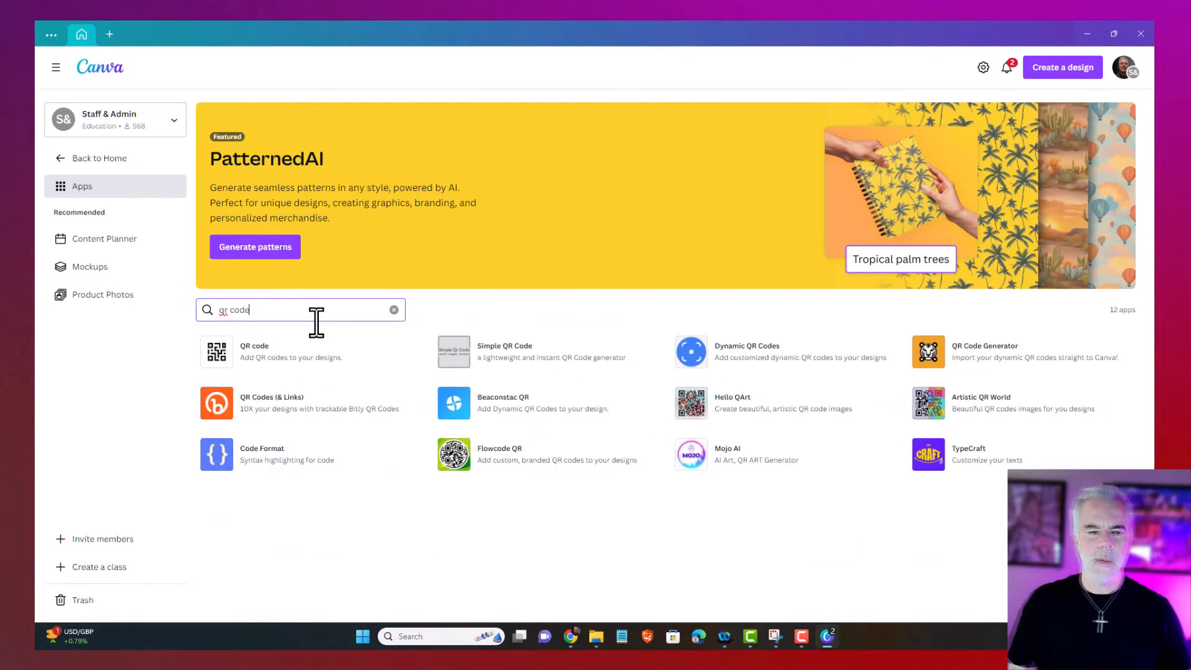
Use the QR code app in a new blank Logo design
left_click(278, 356)
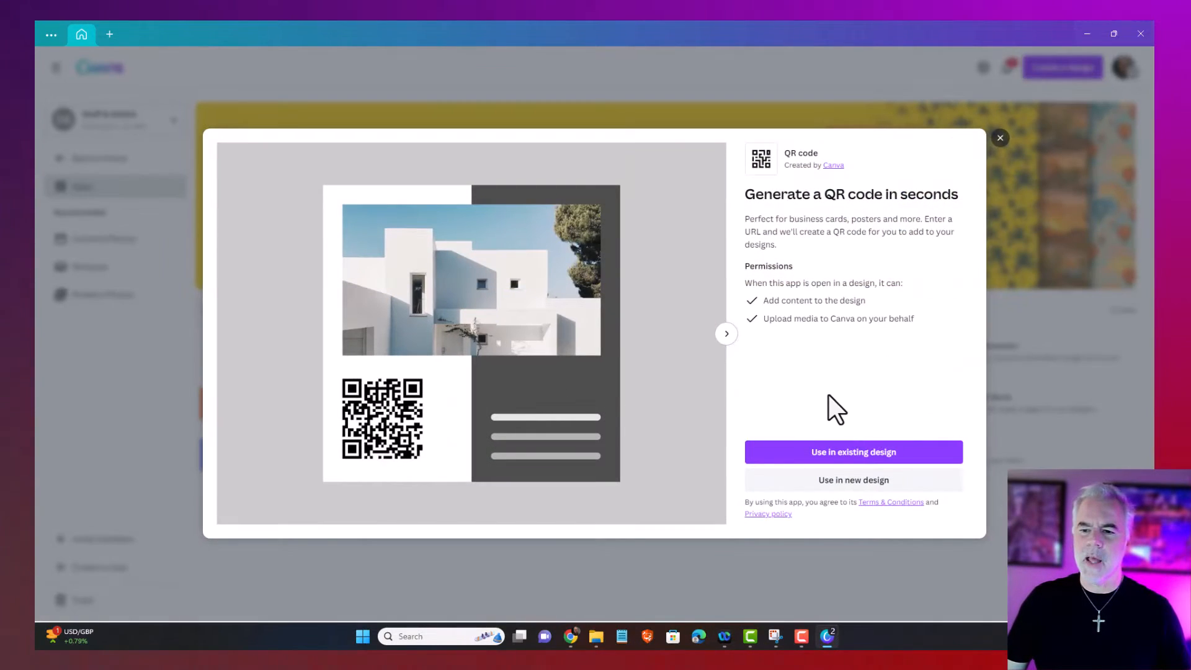
left_click(844, 483)
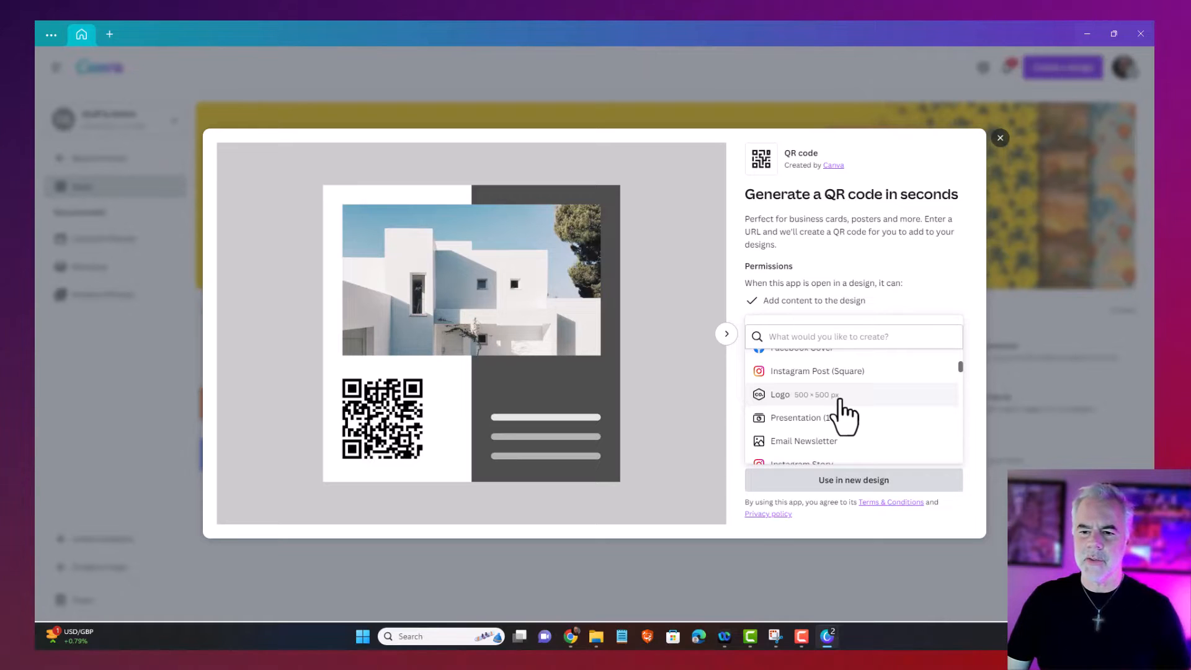
left_click(841, 400)
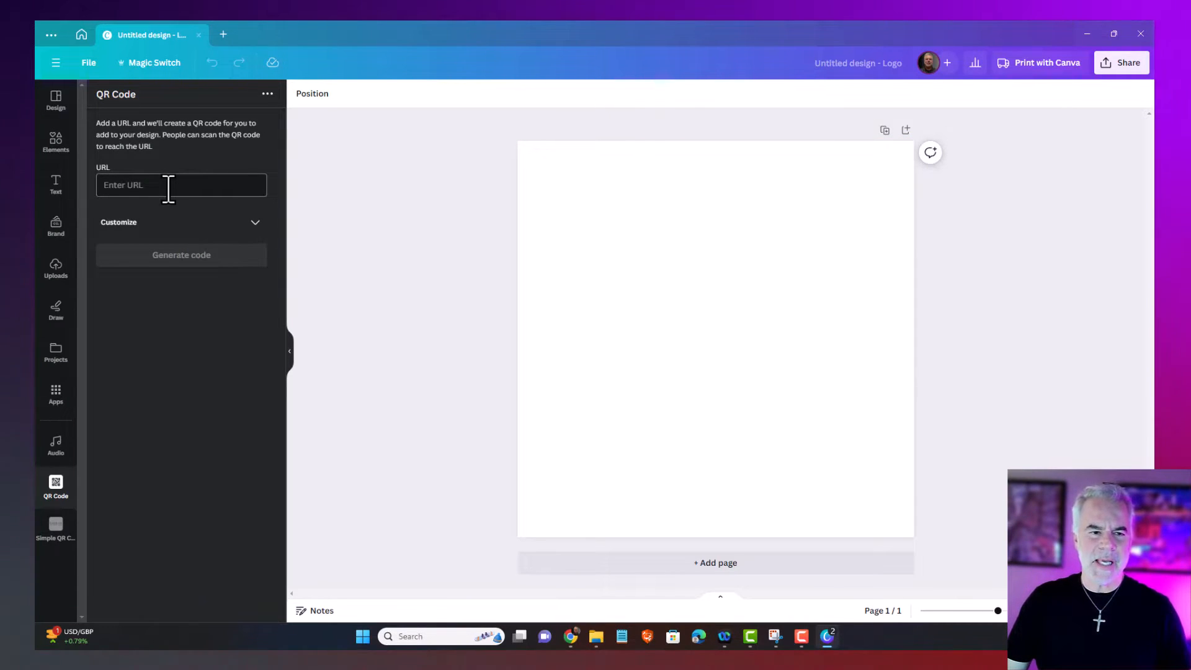
Copy the lcsnc.org address from Chrome's Lincoln County Schools tab and return to Canva
left_click(575, 634)
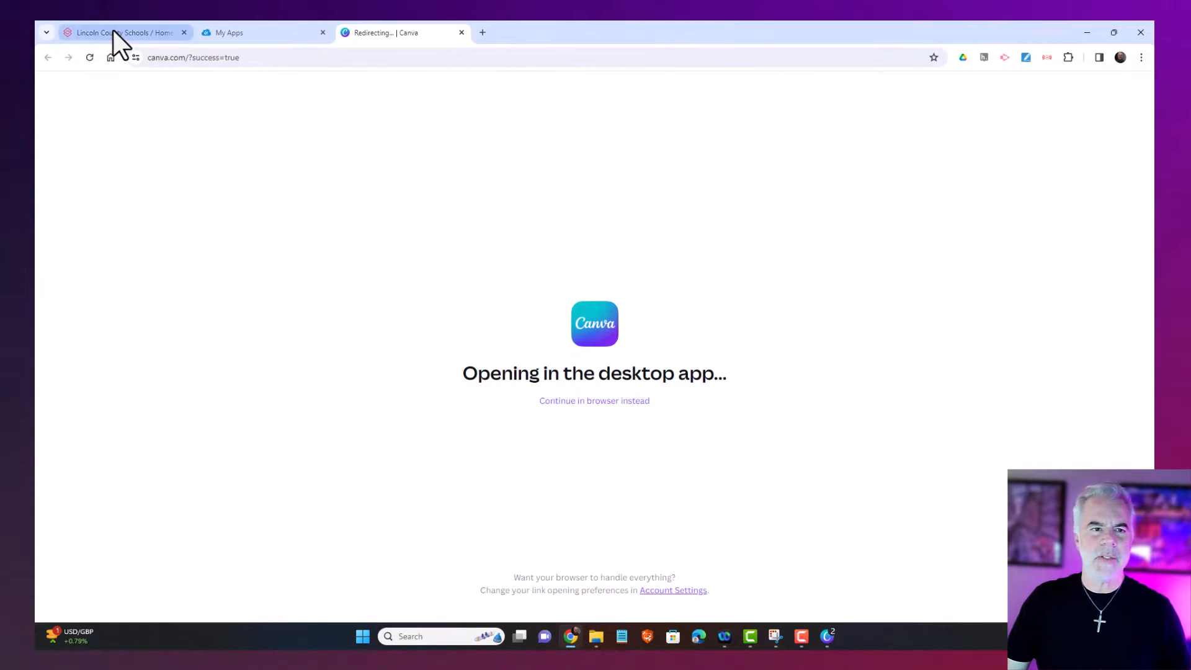
left_click(113, 32)
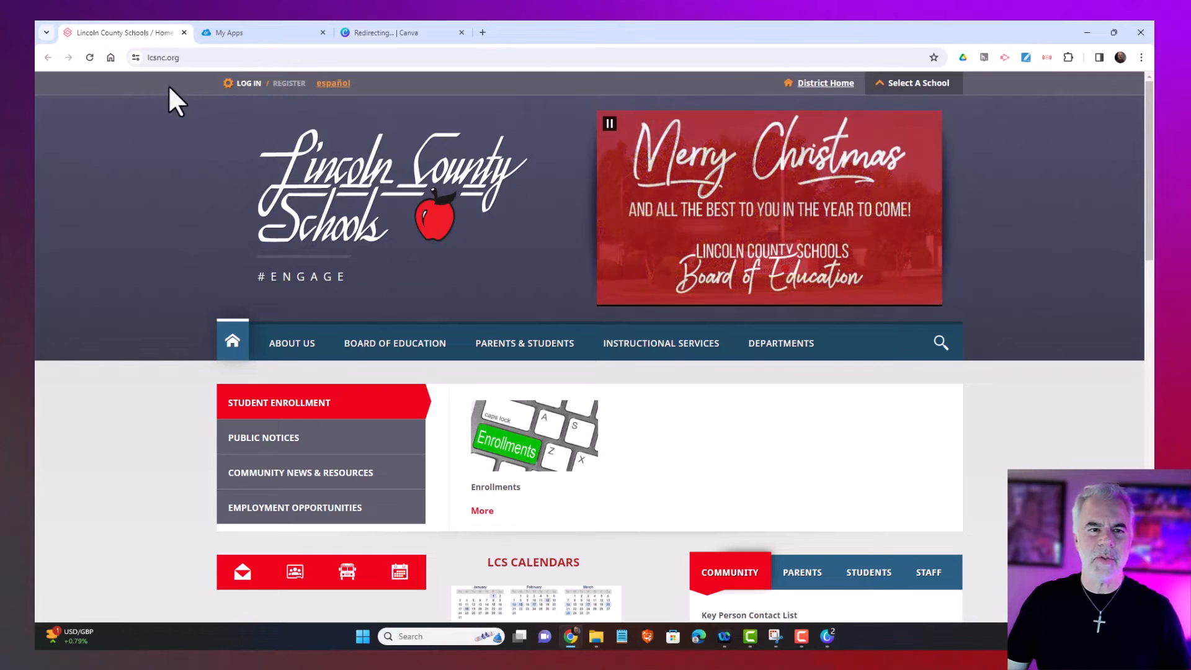
left_click(165, 57)
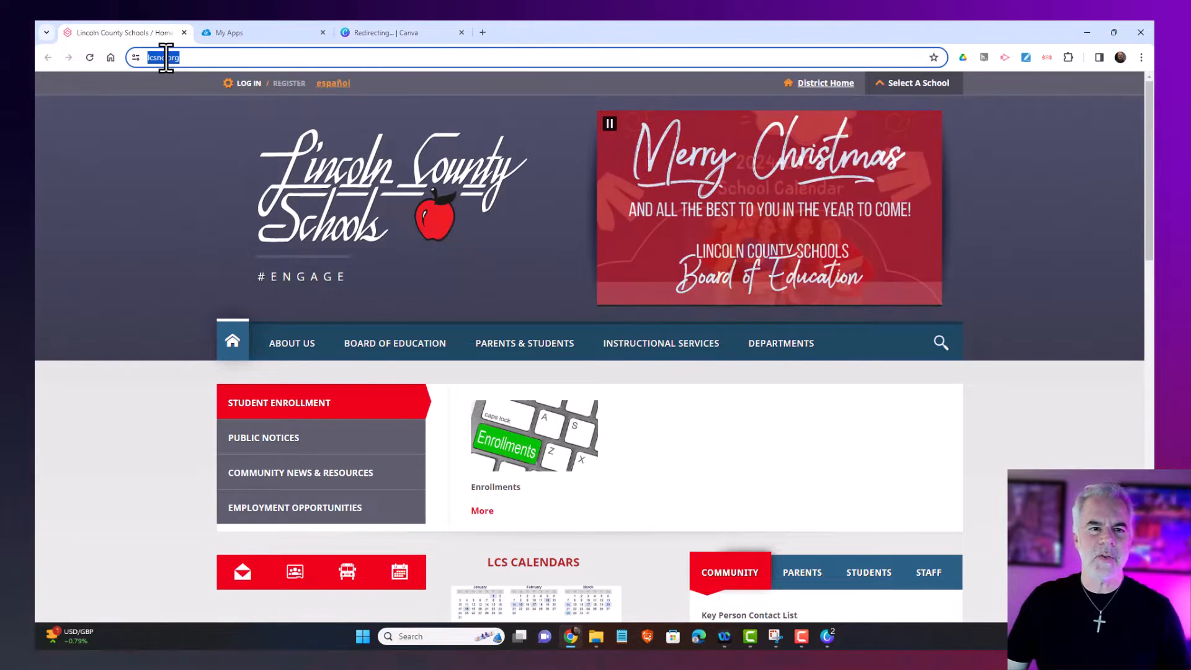
right_click(162, 57)
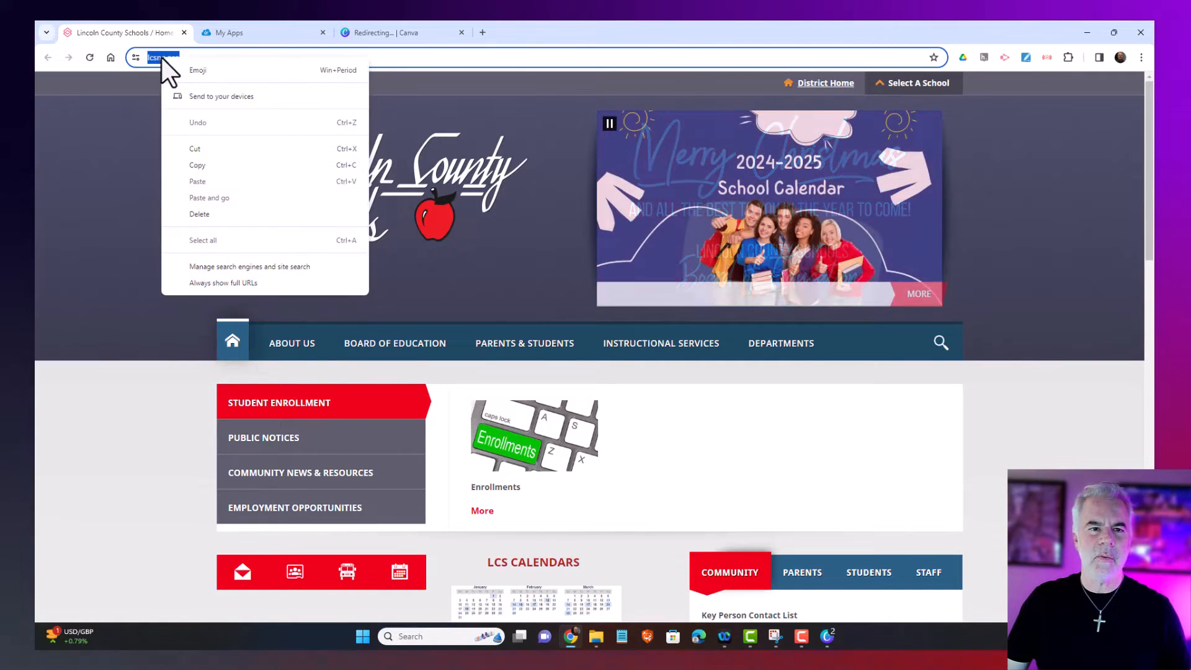
left_click(243, 165)
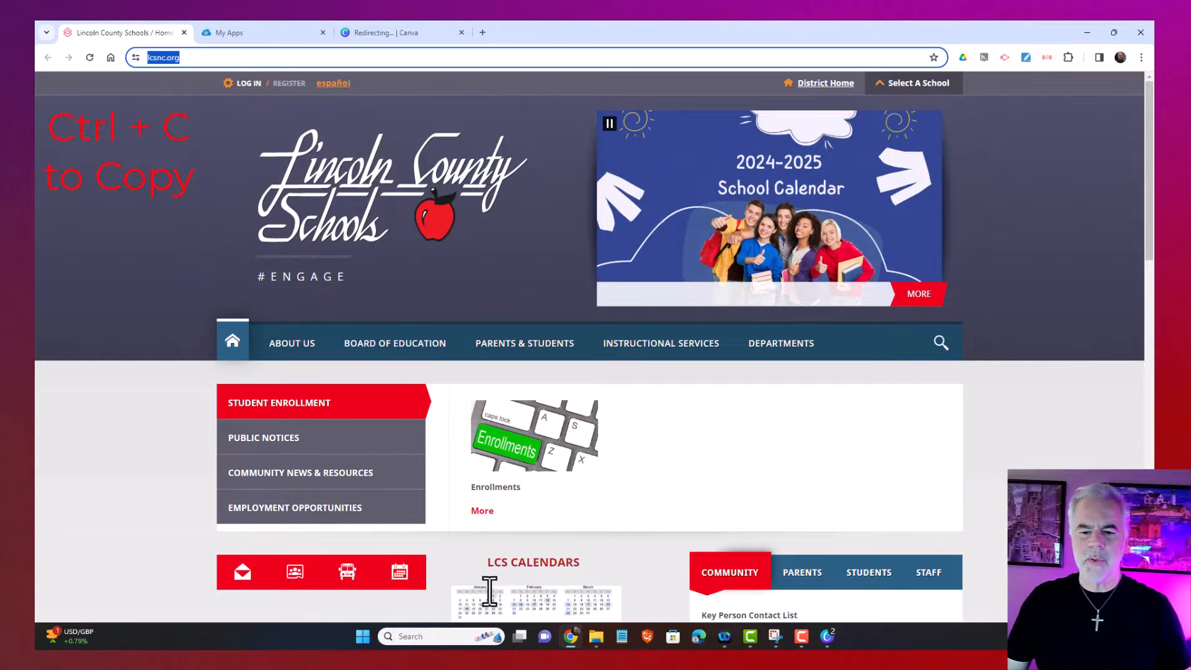
left_click(570, 639)
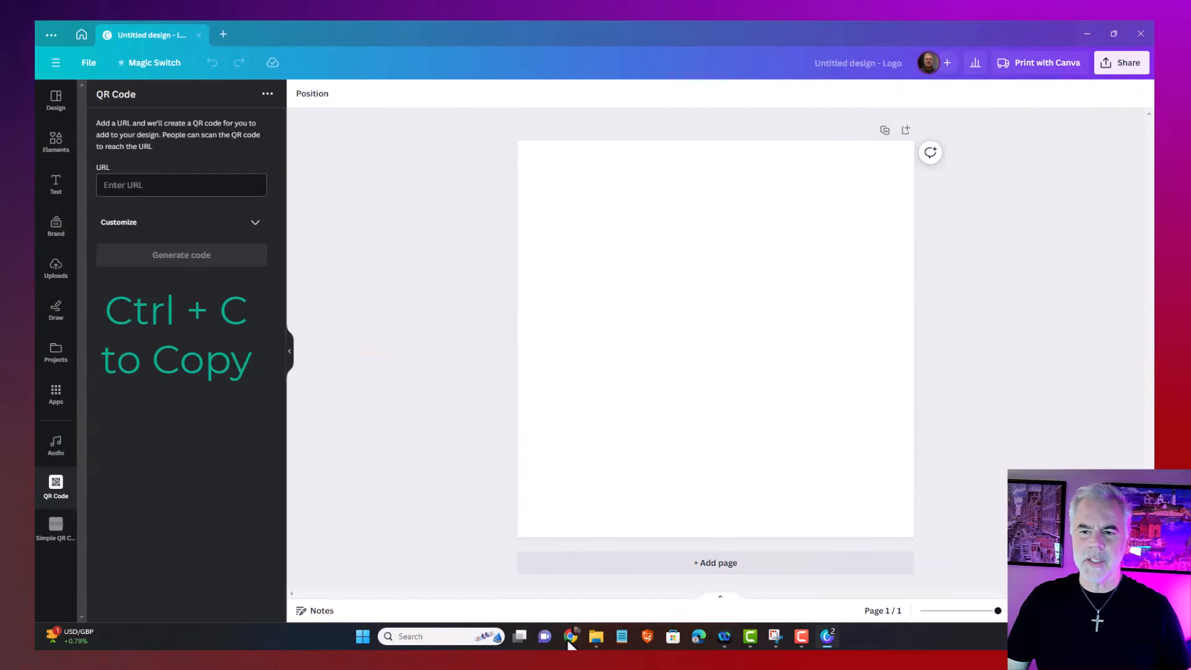
left_click(171, 186)
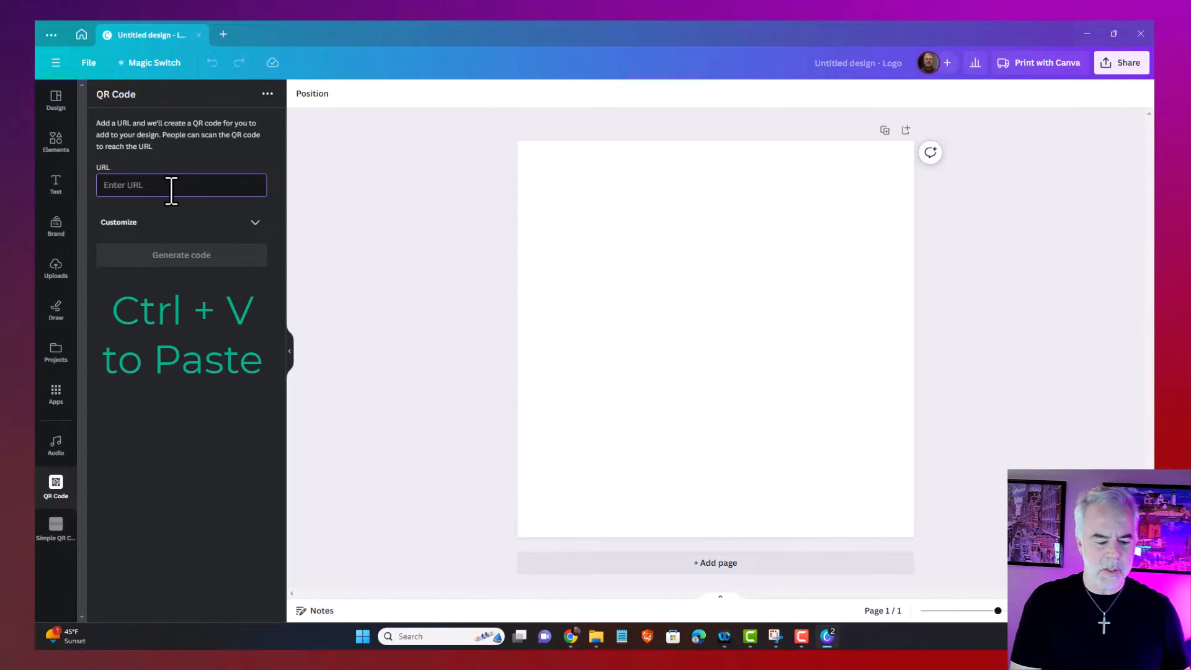
key("ctrl+v")
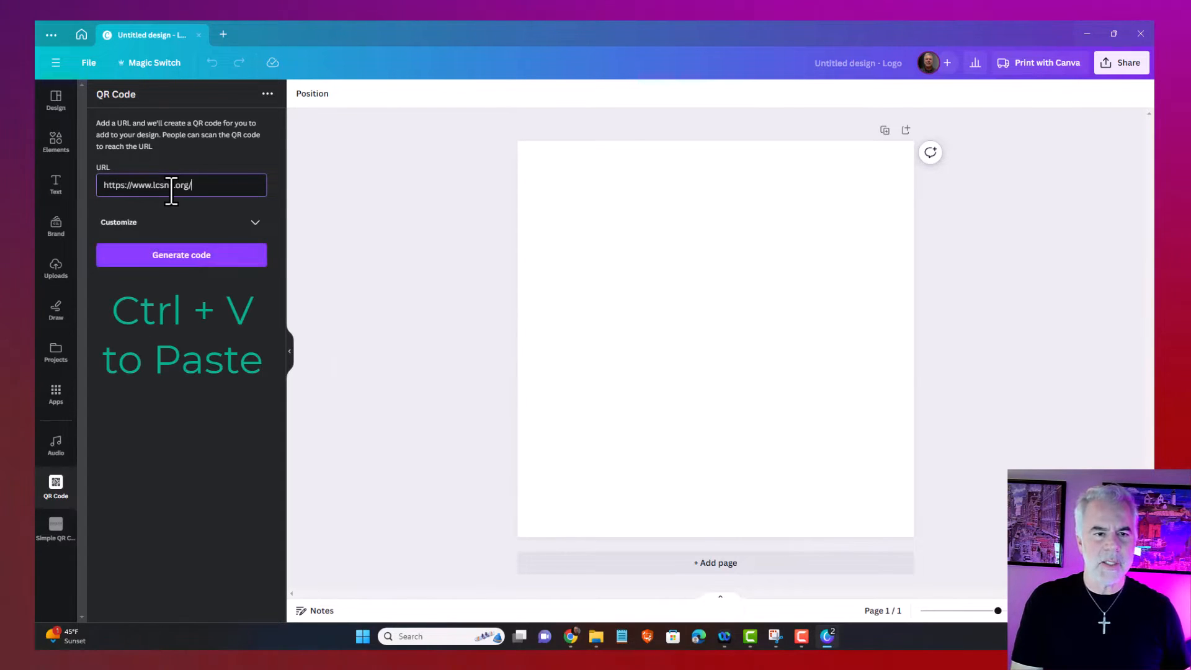
right_click(218, 186)
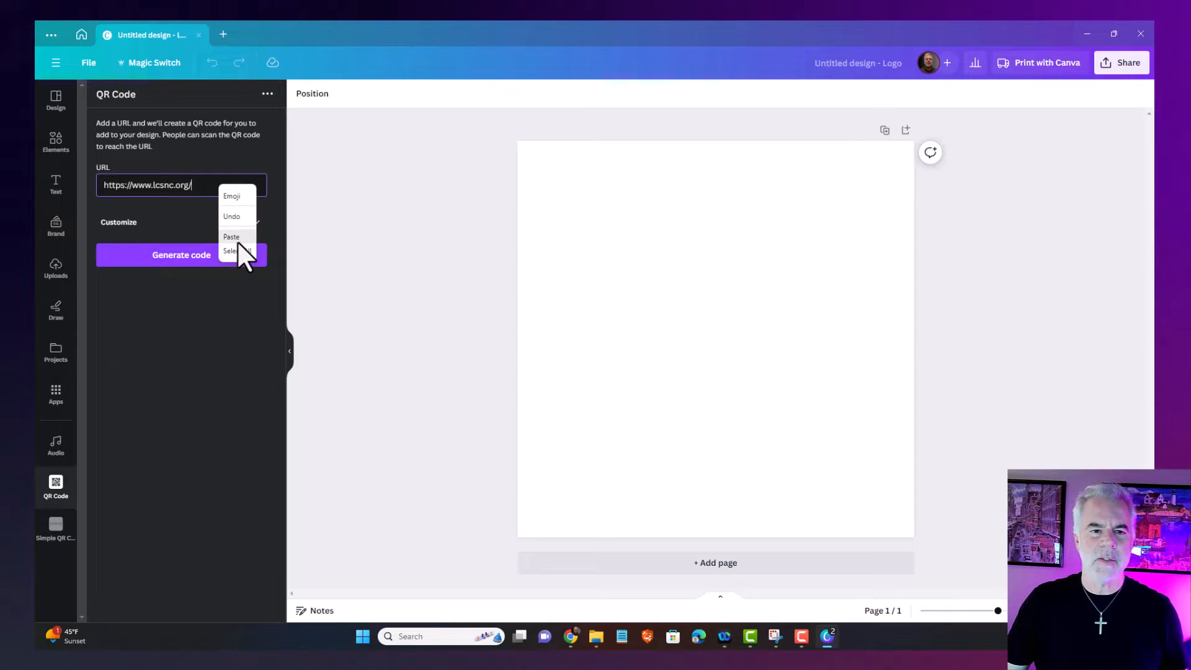
left_click(184, 188)
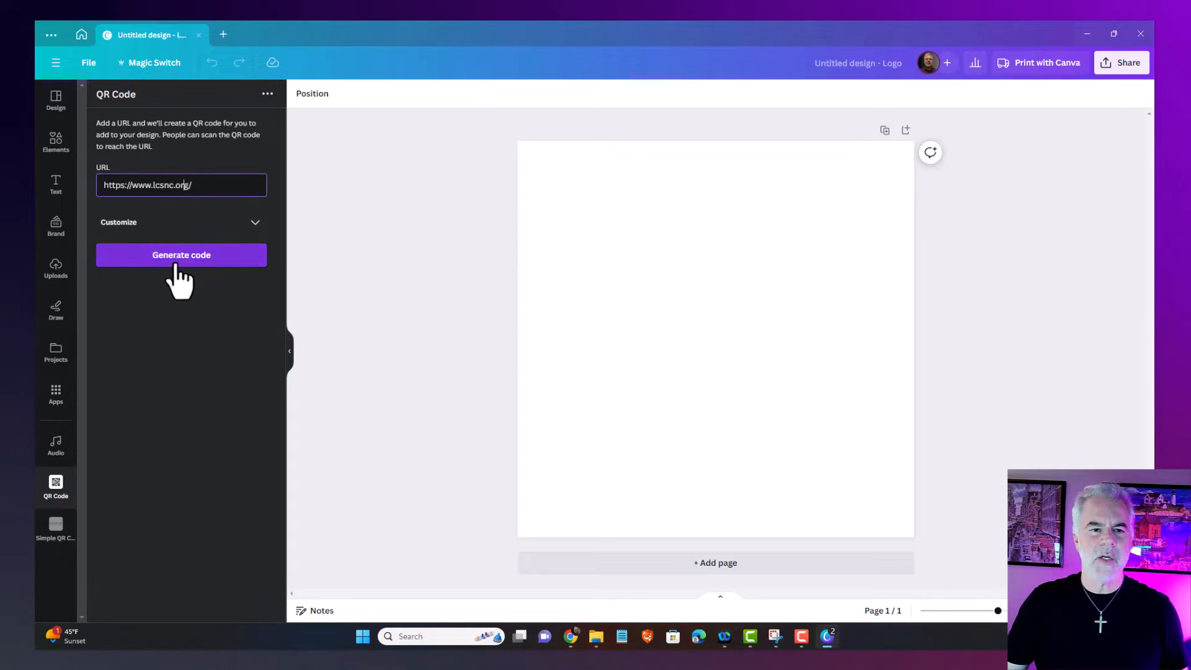
left_click(176, 265)
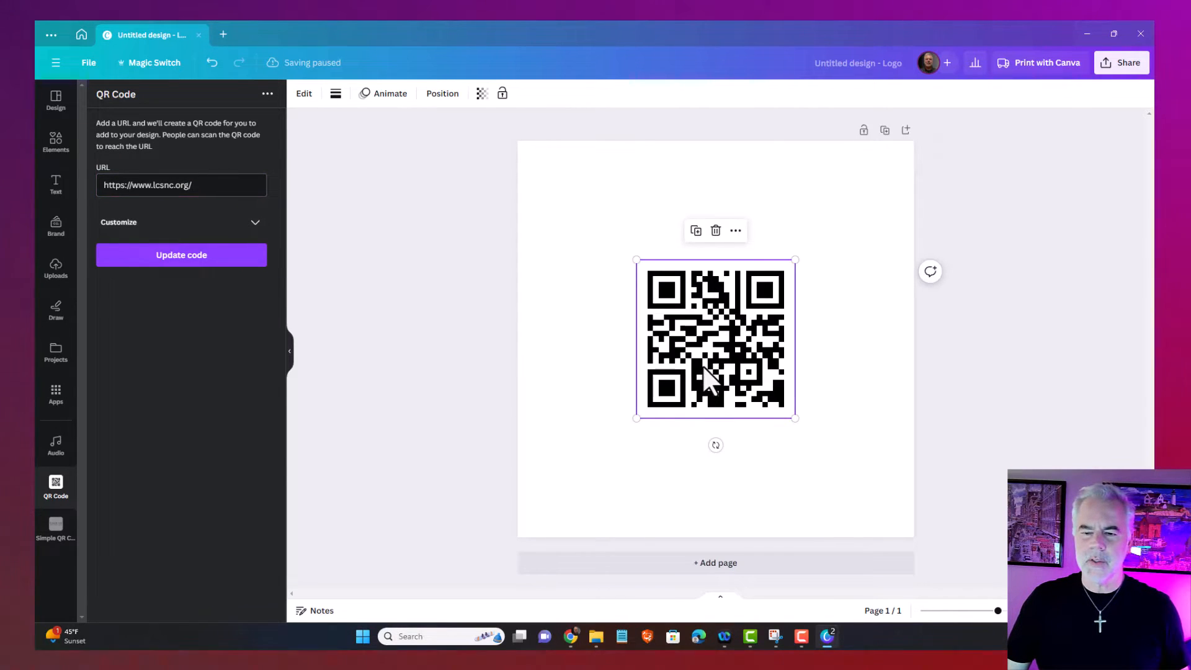
Enlarge the QR code to 461 × 461 to fill the page and copy it
left_click_drag(636, 260, 537, 160)
left_click_drag(794, 418, 900, 525)
right_click(697, 396)
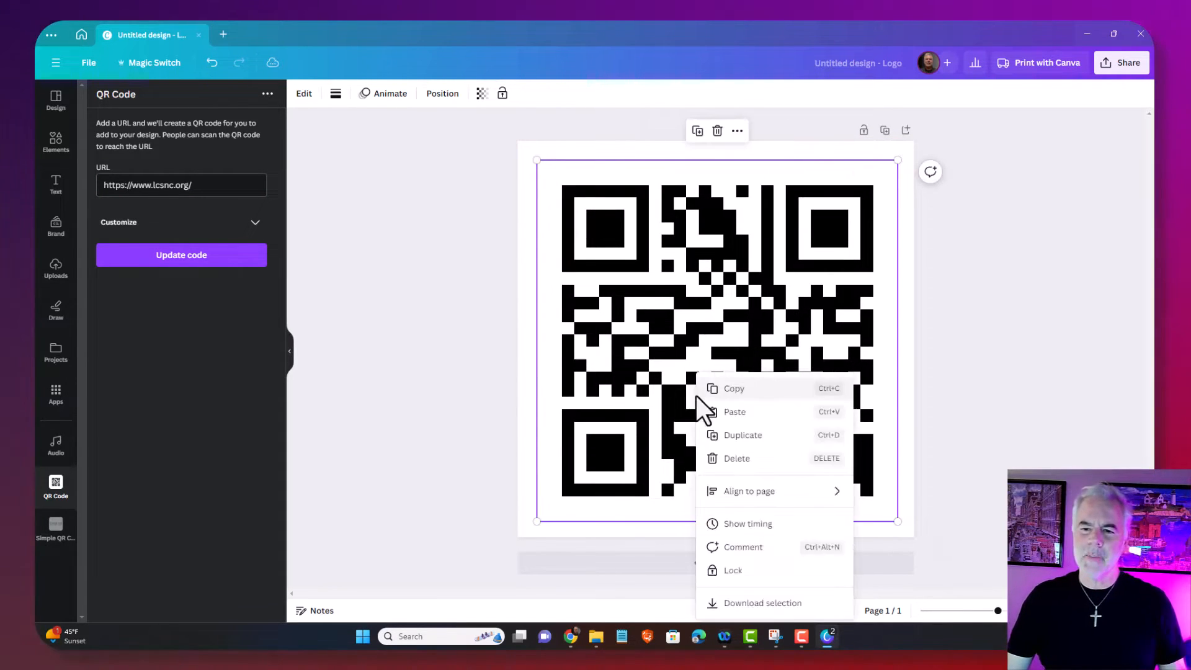
left_click(754, 391)
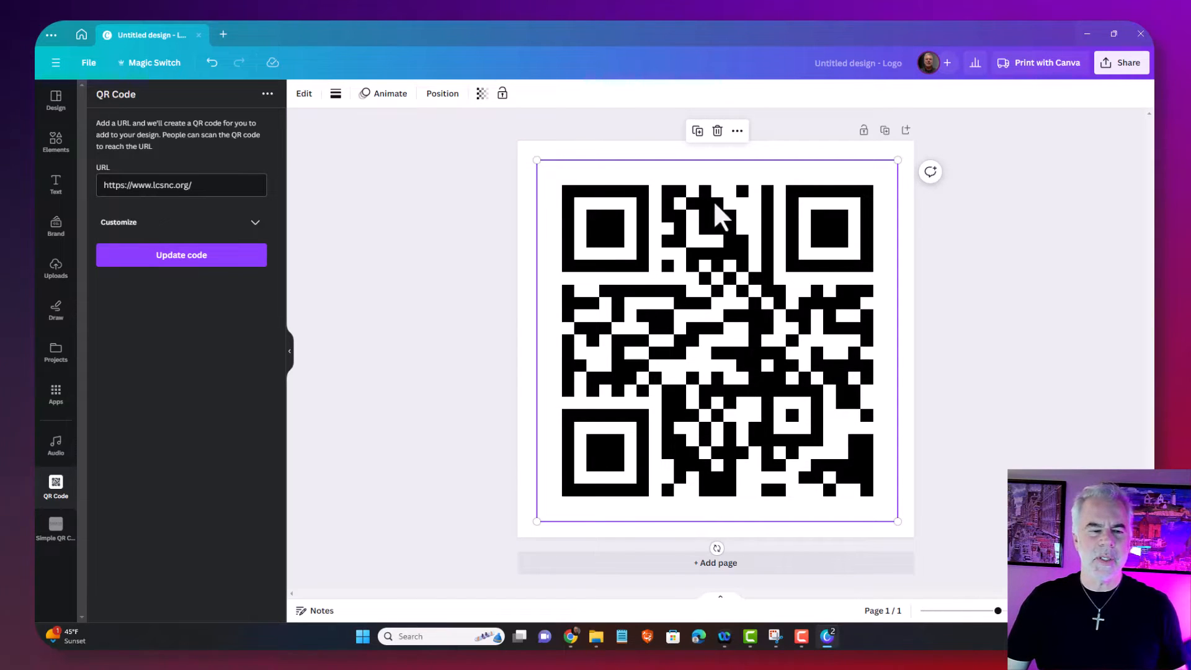
Create a new Flyer (Landscape 11 × 8.5 in) design from the File menu
left_click(88, 65)
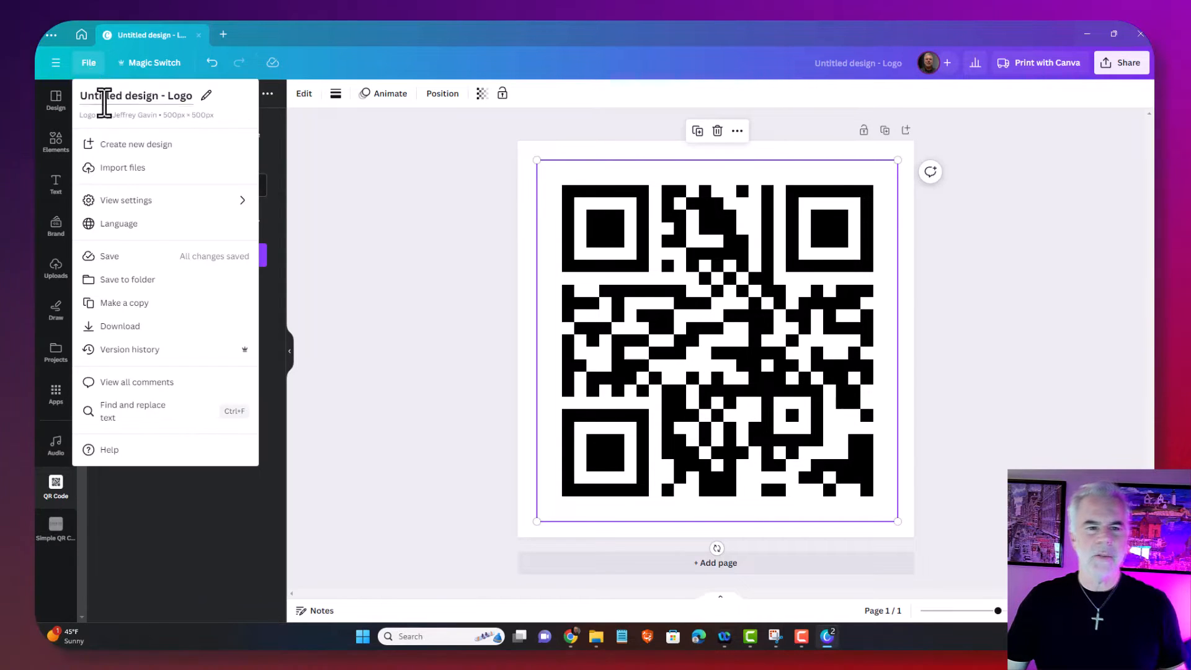
left_click(120, 145)
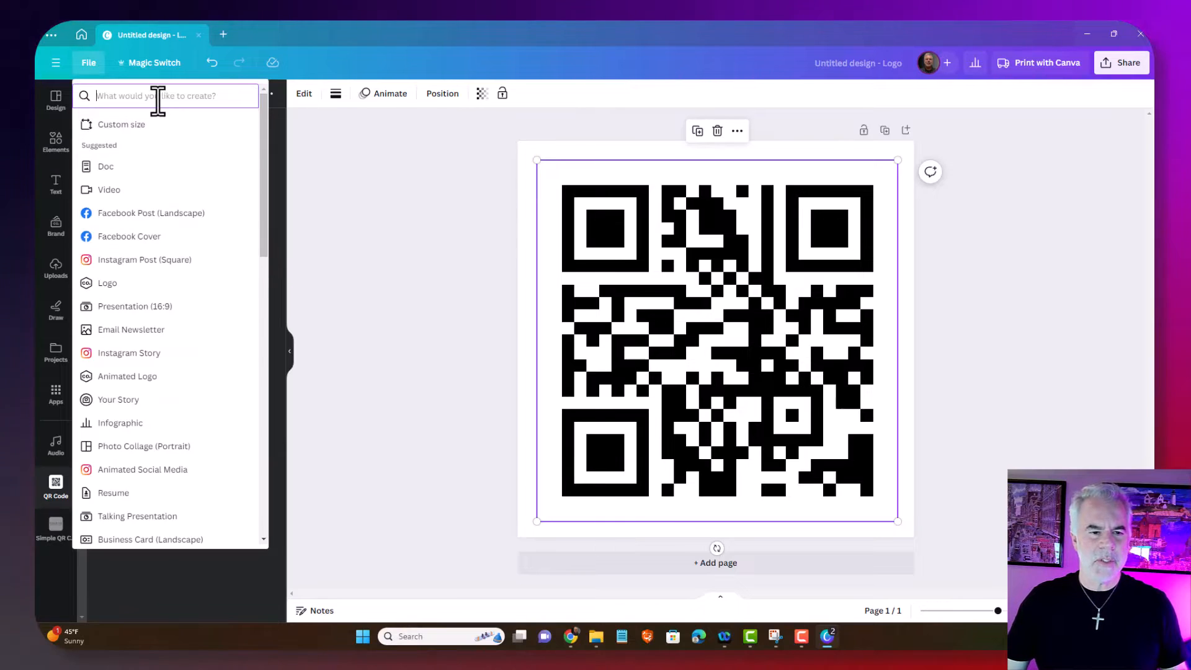
type("flyer")
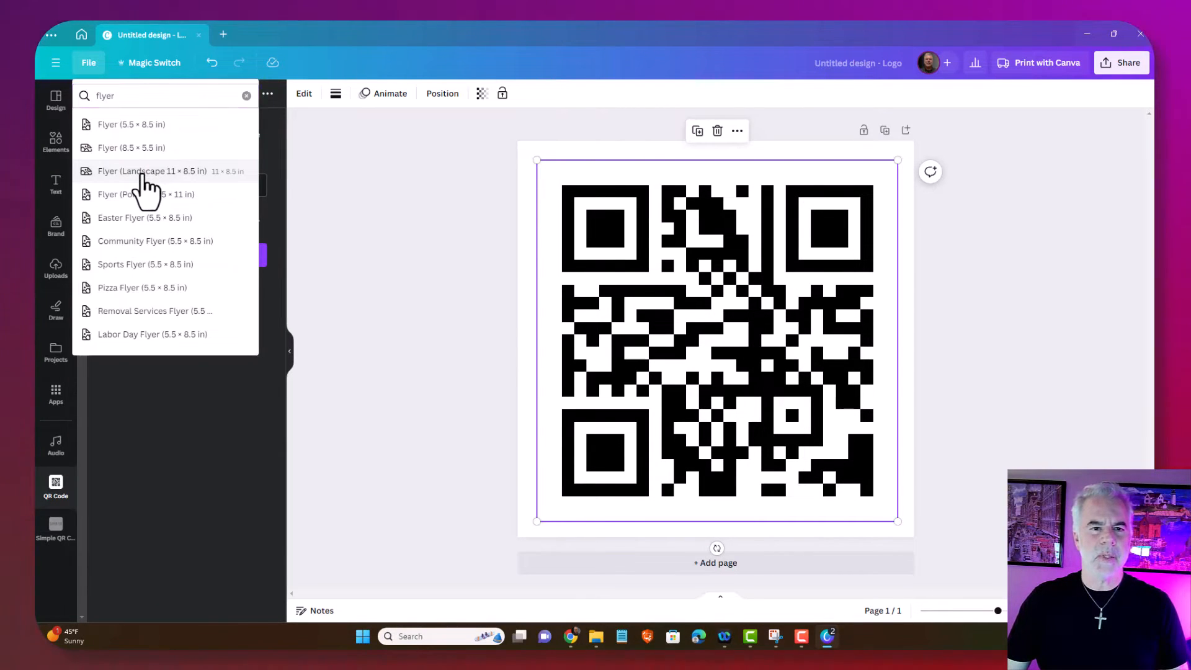
left_click(142, 174)
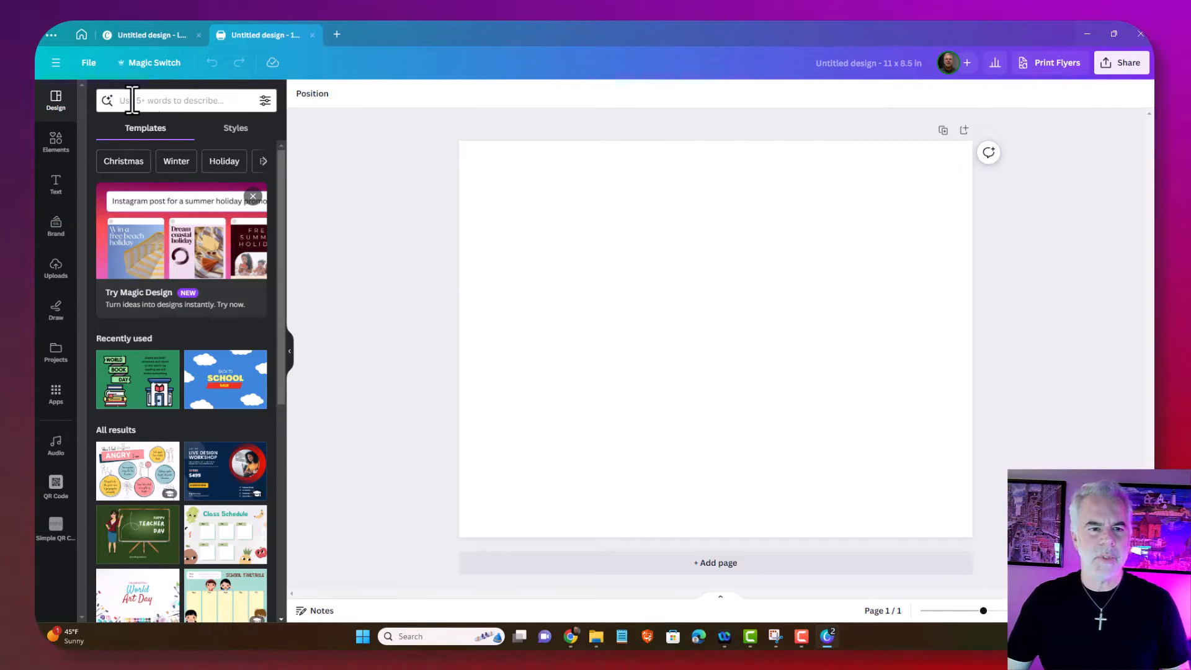
Apply the World Book Day template to the flyer and paste the QR code onto it
left_click(129, 398)
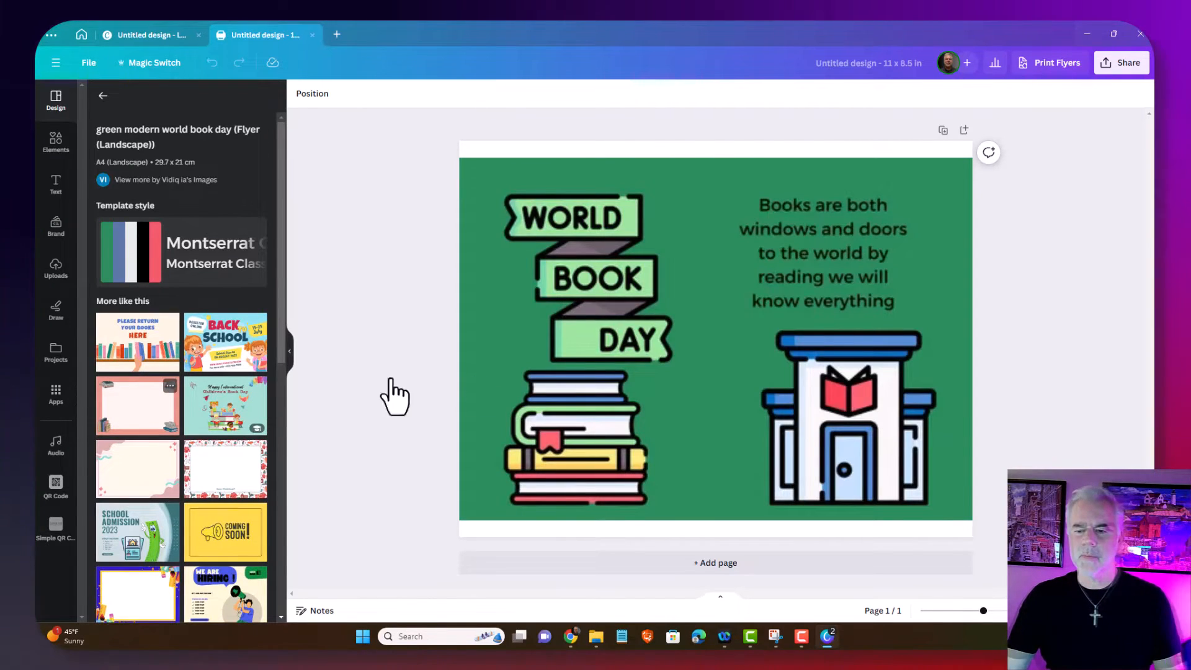
right_click(687, 407)
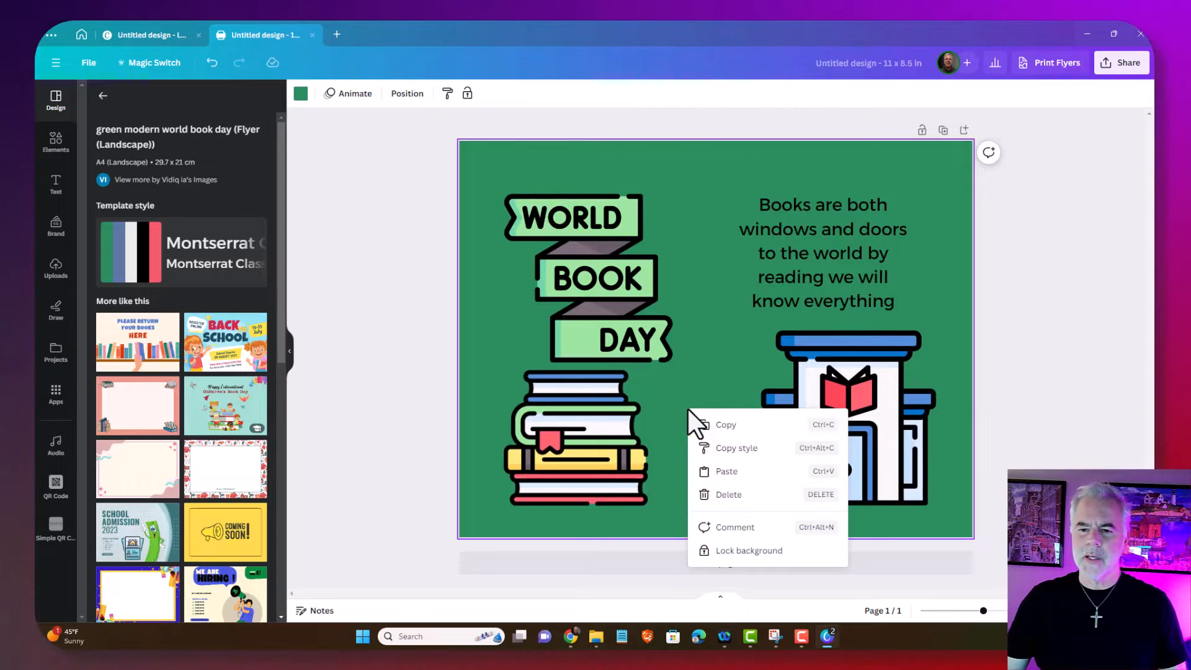
left_click(733, 473)
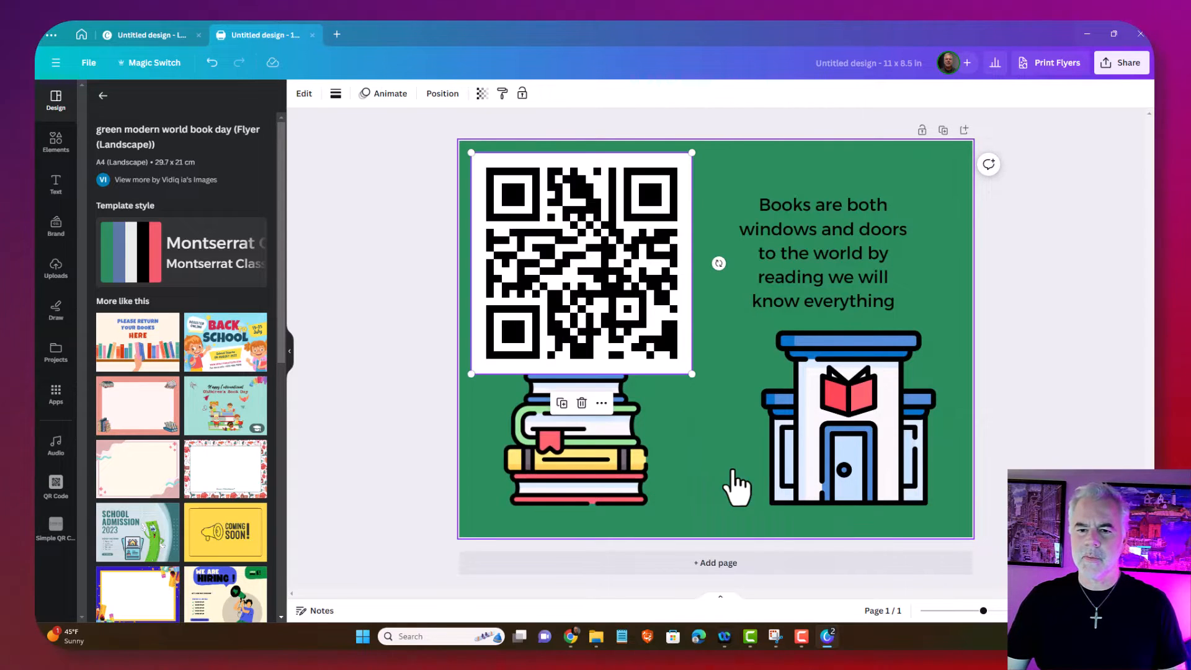
Shrink the QR code and place it between the books and house, then return to the Logo design
left_click_drag(617, 300, 731, 425)
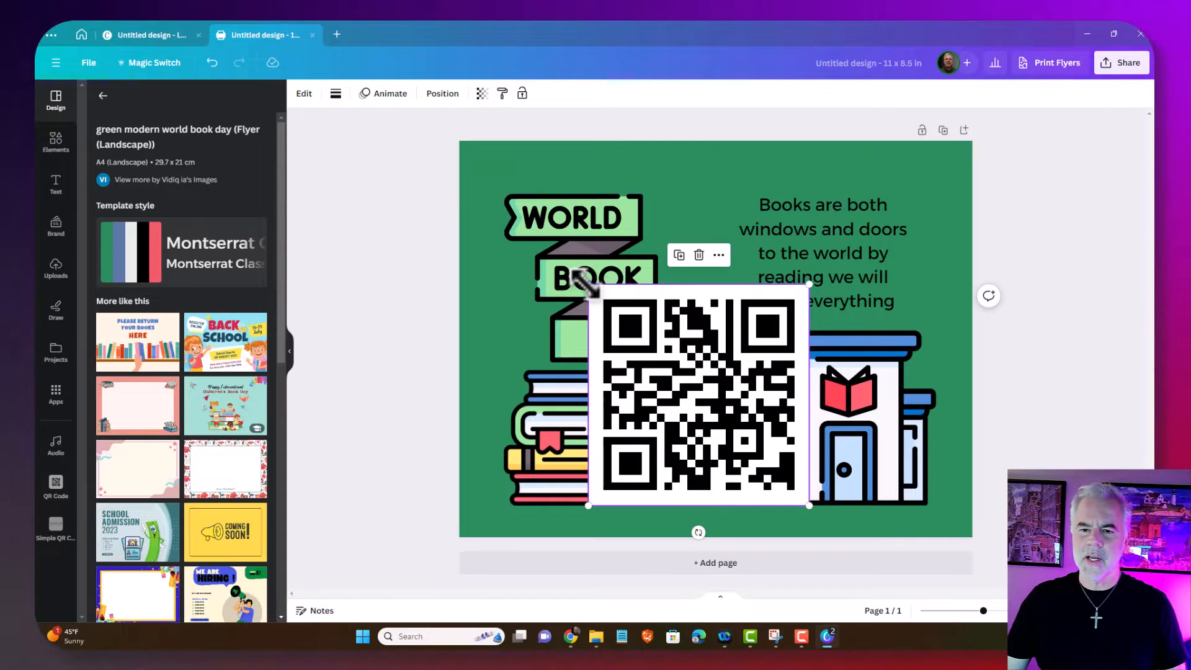
left_click_drag(584, 280, 736, 432)
left_click_drag(768, 478, 695, 469)
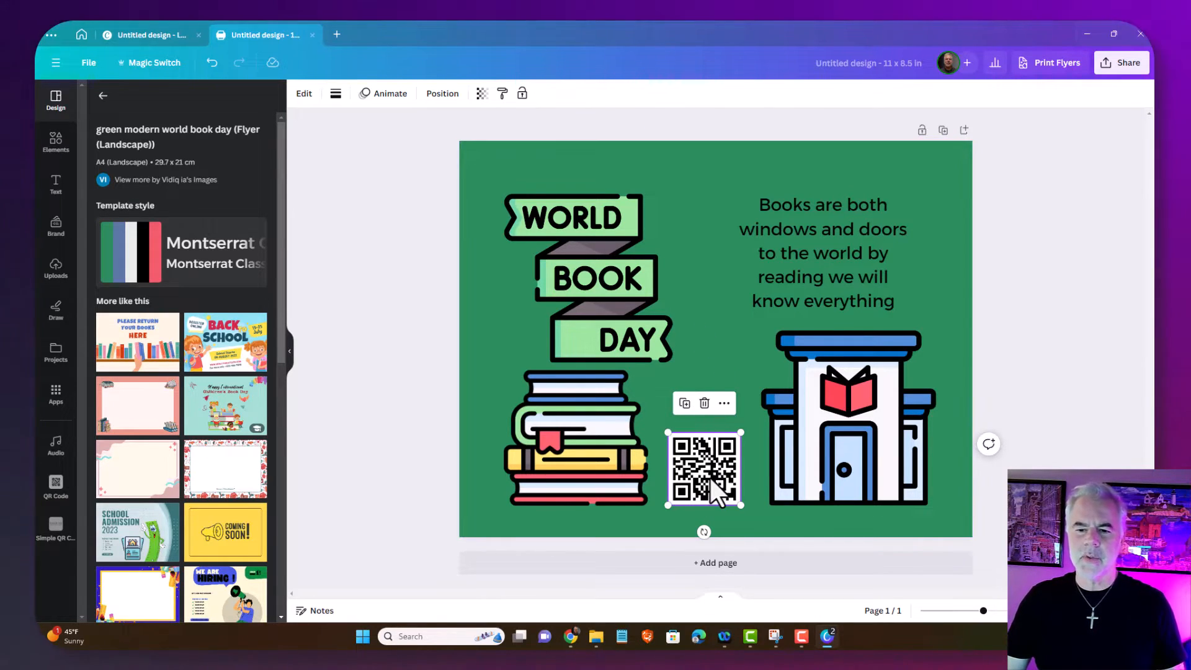
left_click_drag(710, 478, 705, 465)
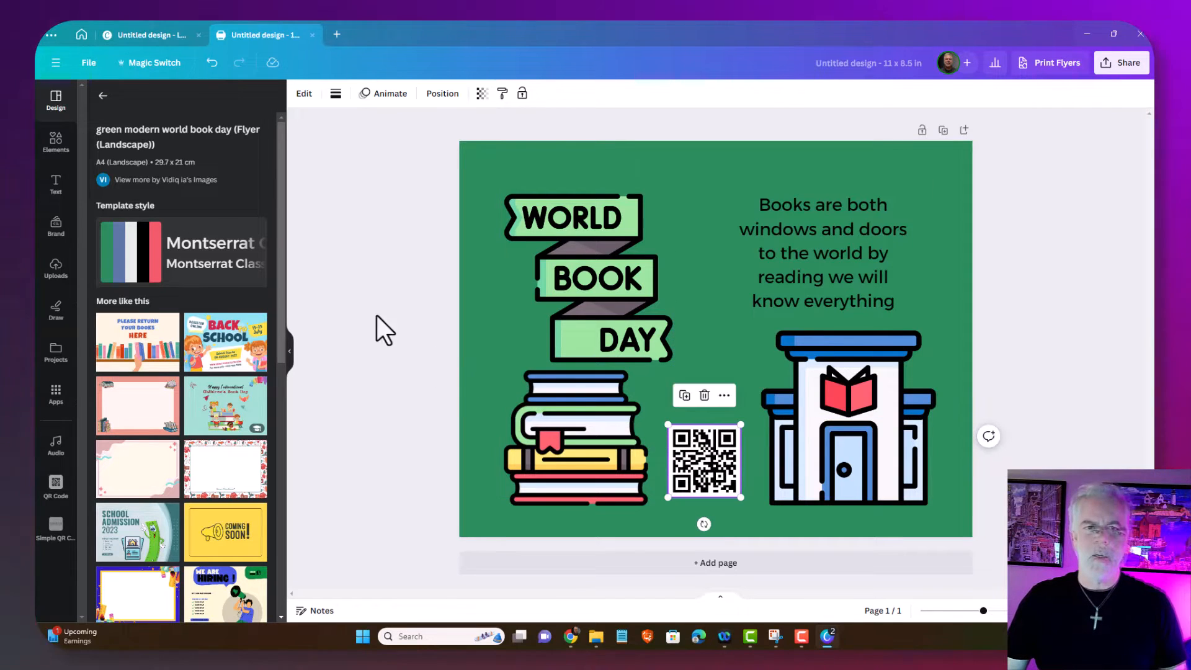
left_click(149, 36)
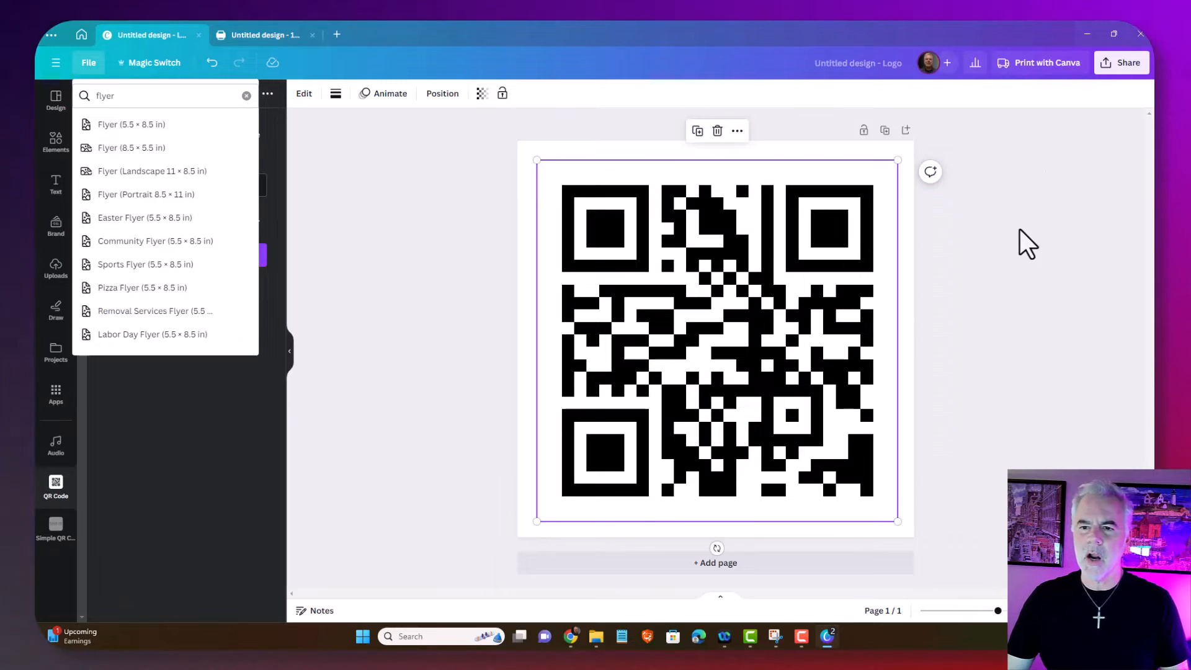
Download the QR code Logo design as a PNG named 'lcs qr code' in Downloads
left_click(1025, 214)
left_click(1025, 207)
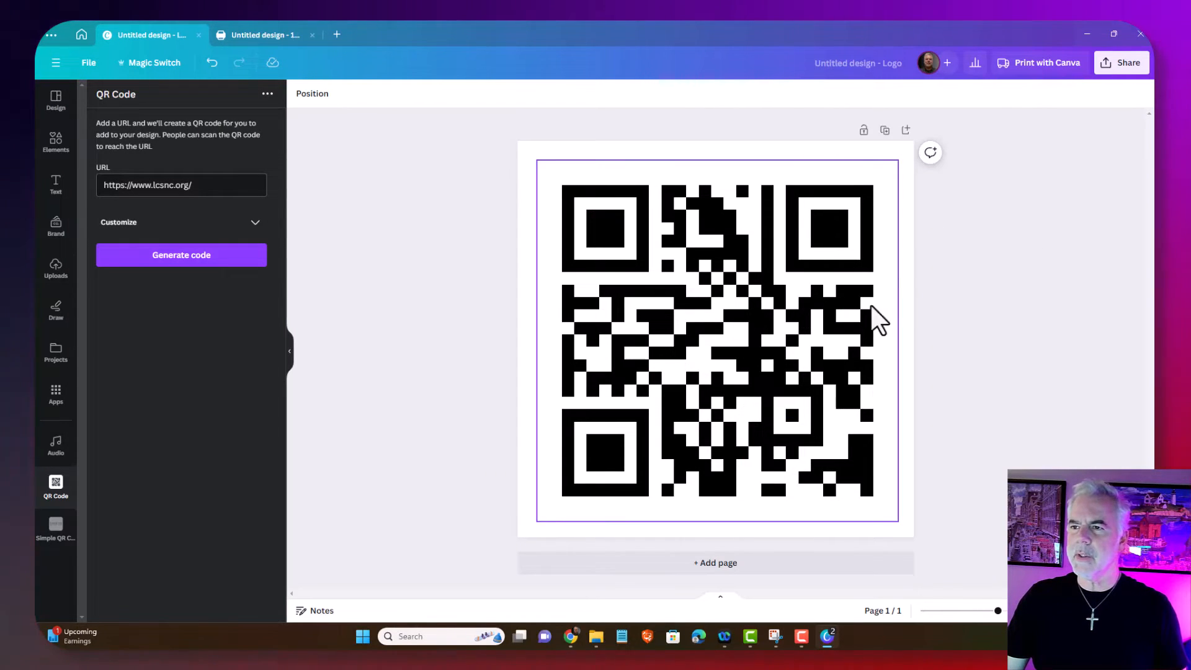
left_click(1116, 67)
left_click(954, 359)
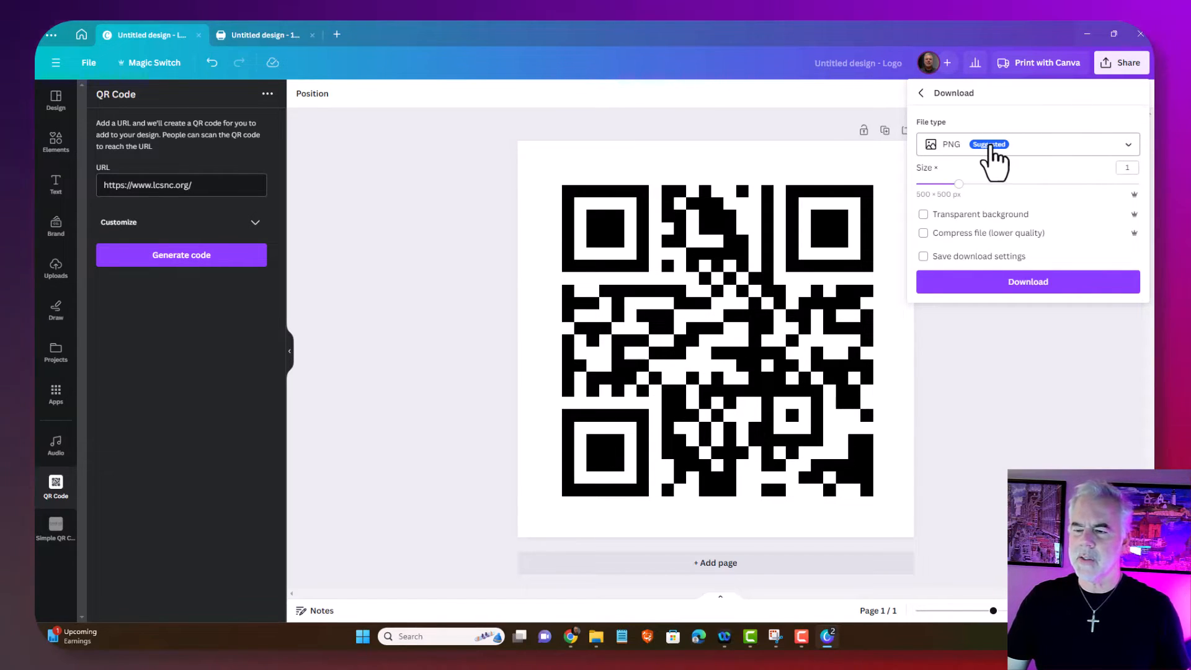
left_click(1030, 287)
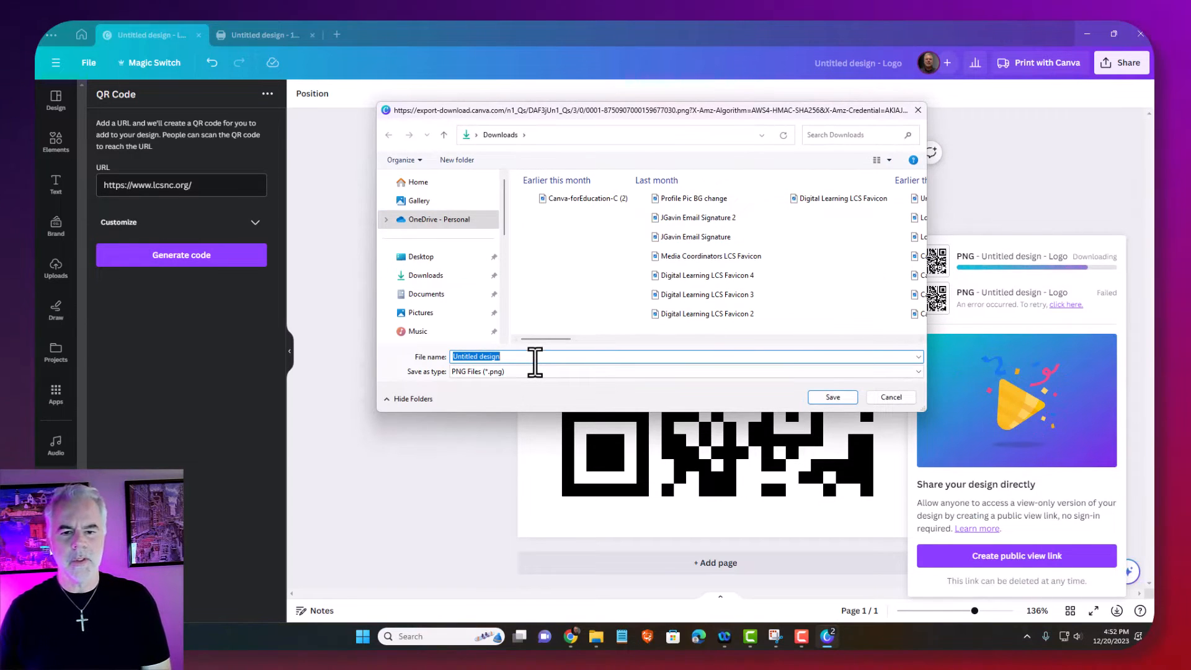
type("lcs qr")
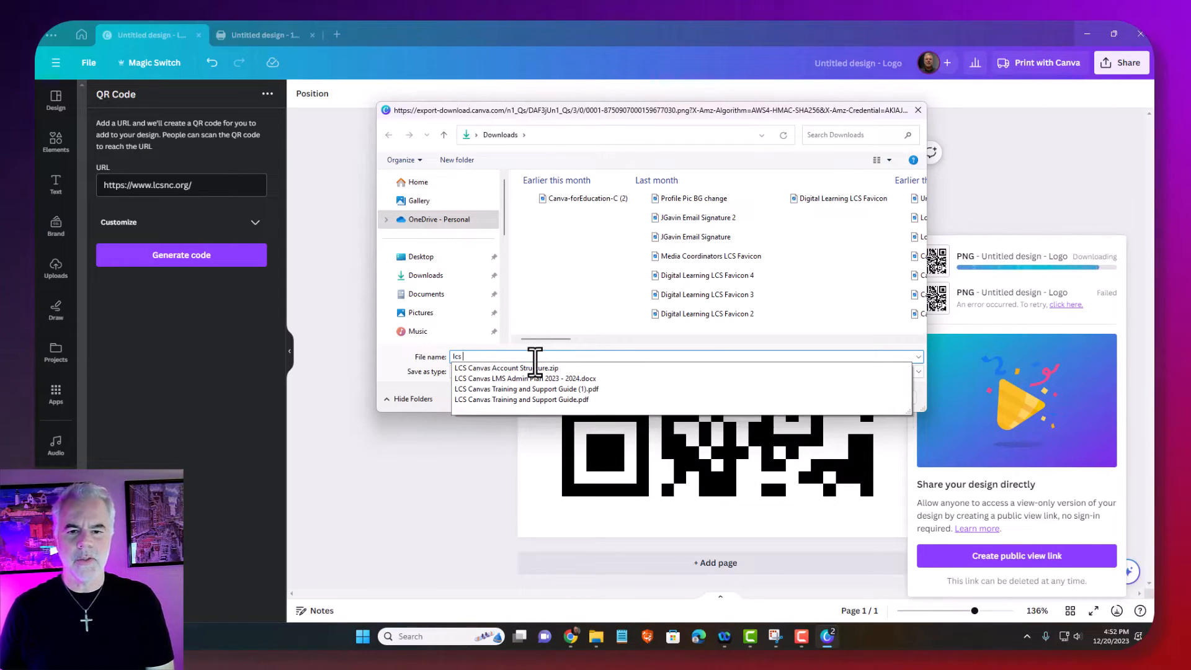
type(" code")
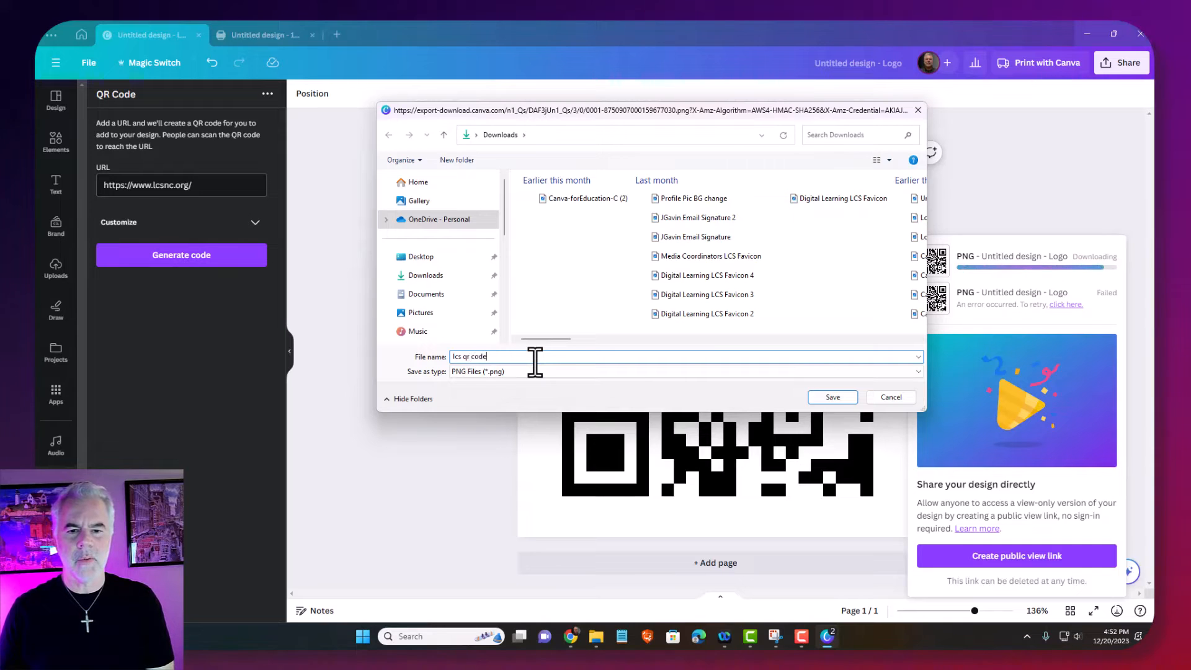
key("Return")
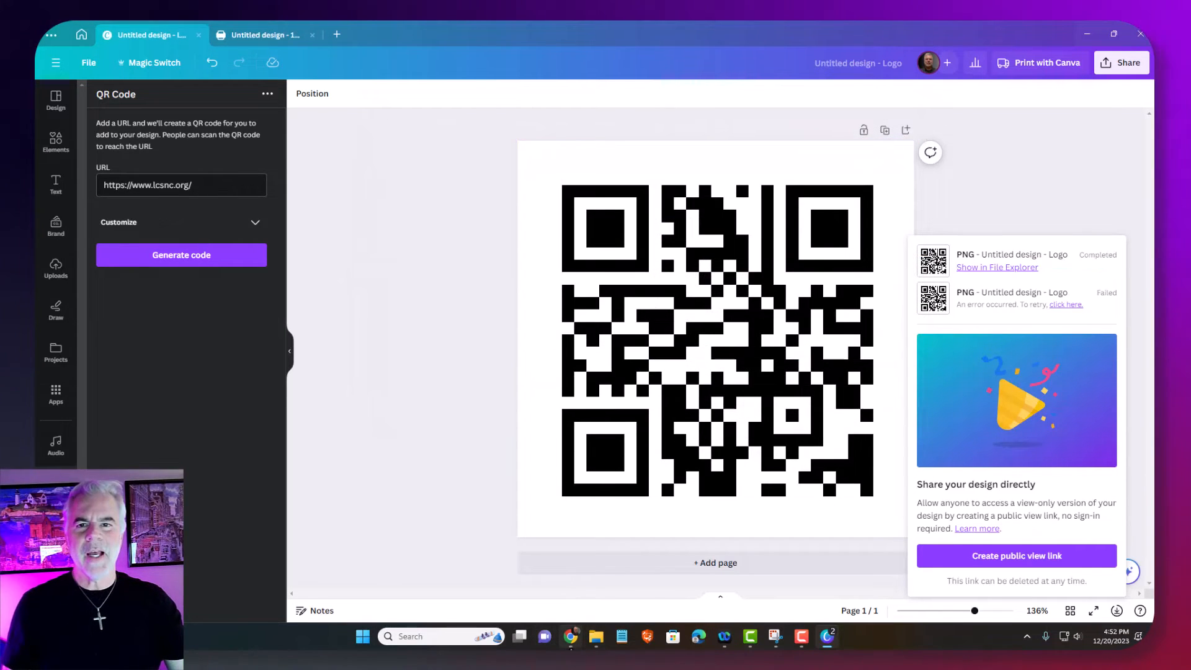
left_click(571, 643)
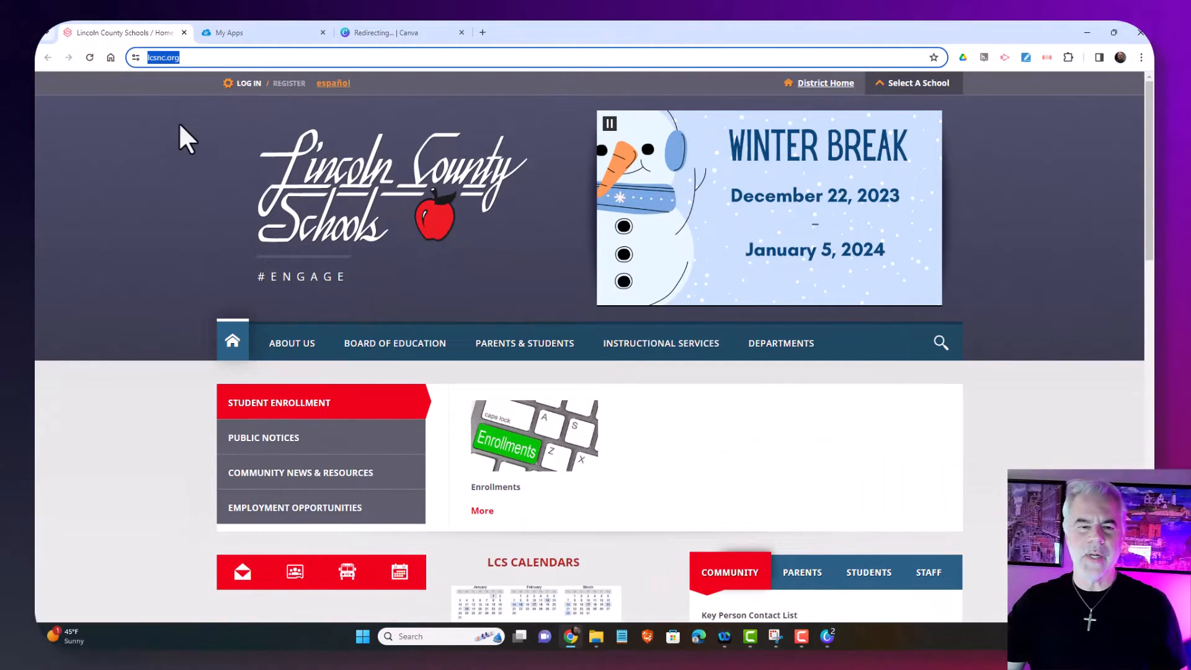
Start a new Google Doc from the Newsletter template
left_click(244, 32)
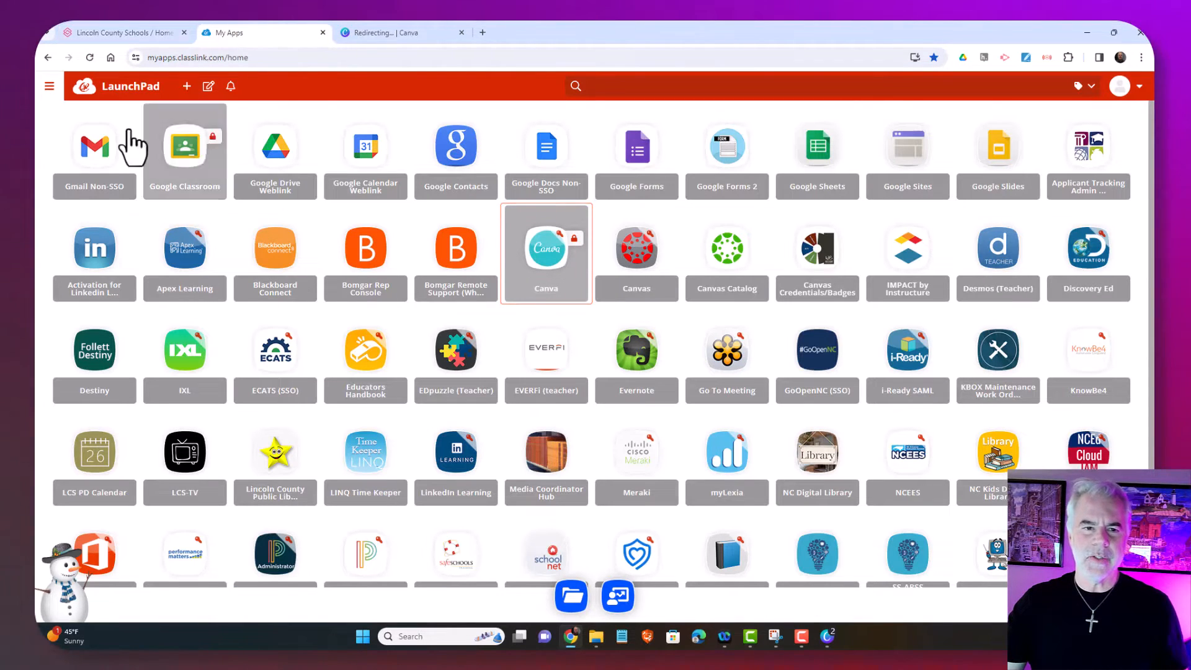
left_click(546, 155)
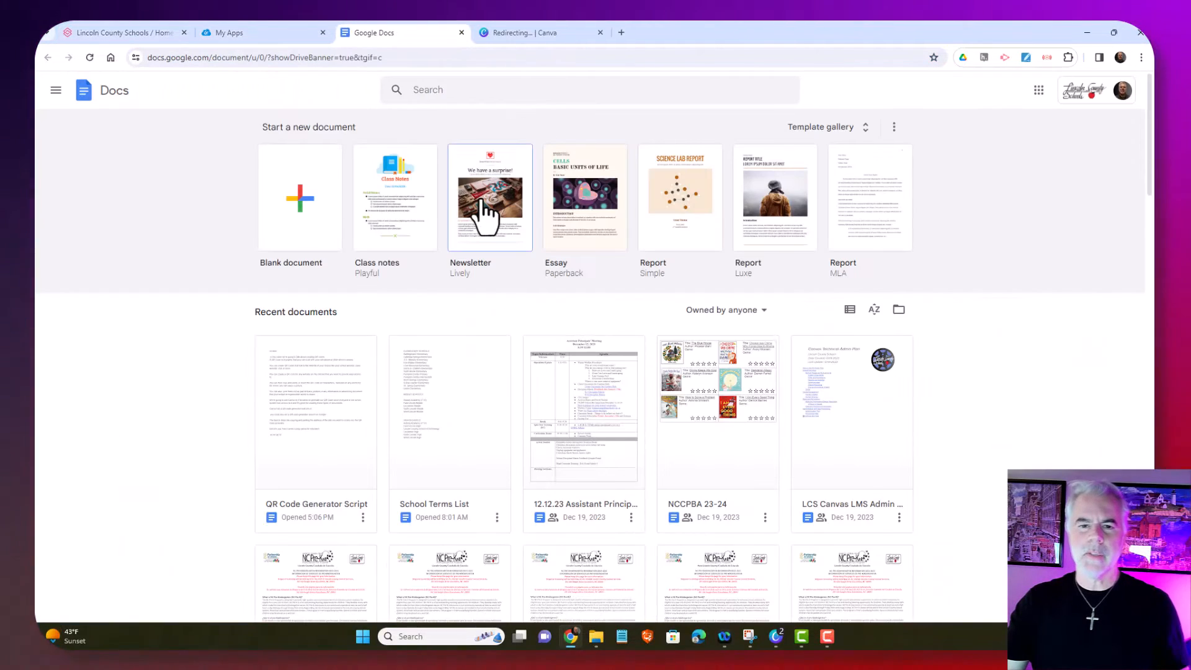
left_click(485, 214)
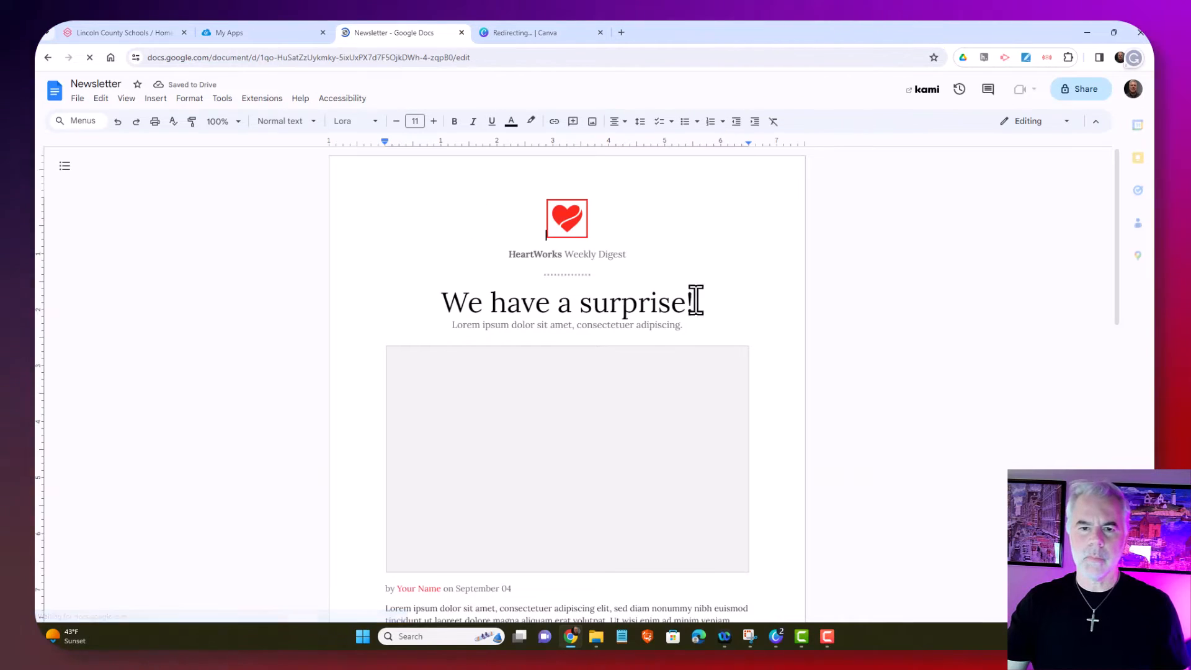
Upload and insert the 'lcs qr code' image into the newsletter
left_click(149, 100)
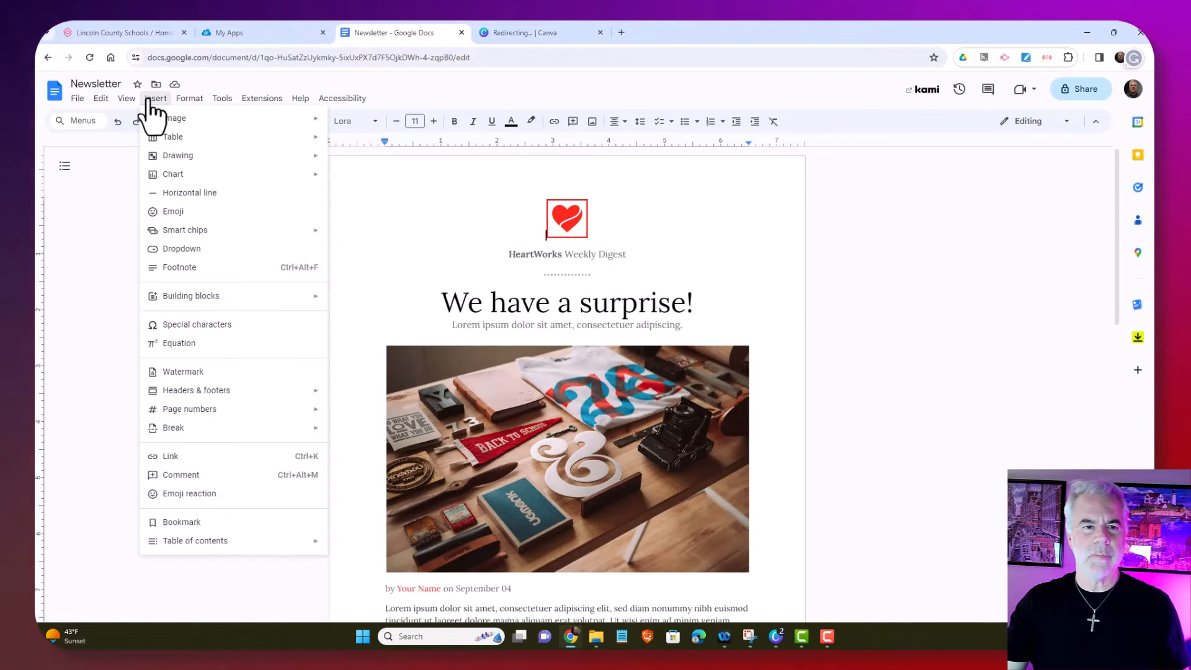
mouse_move(163, 123)
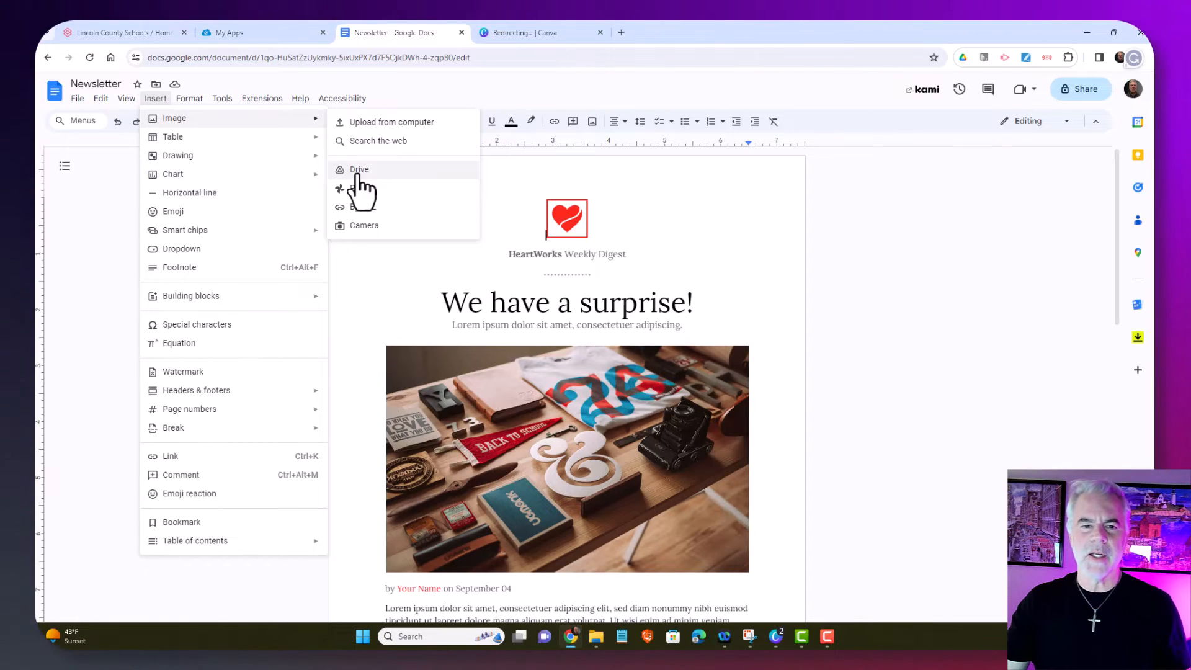
left_click(375, 122)
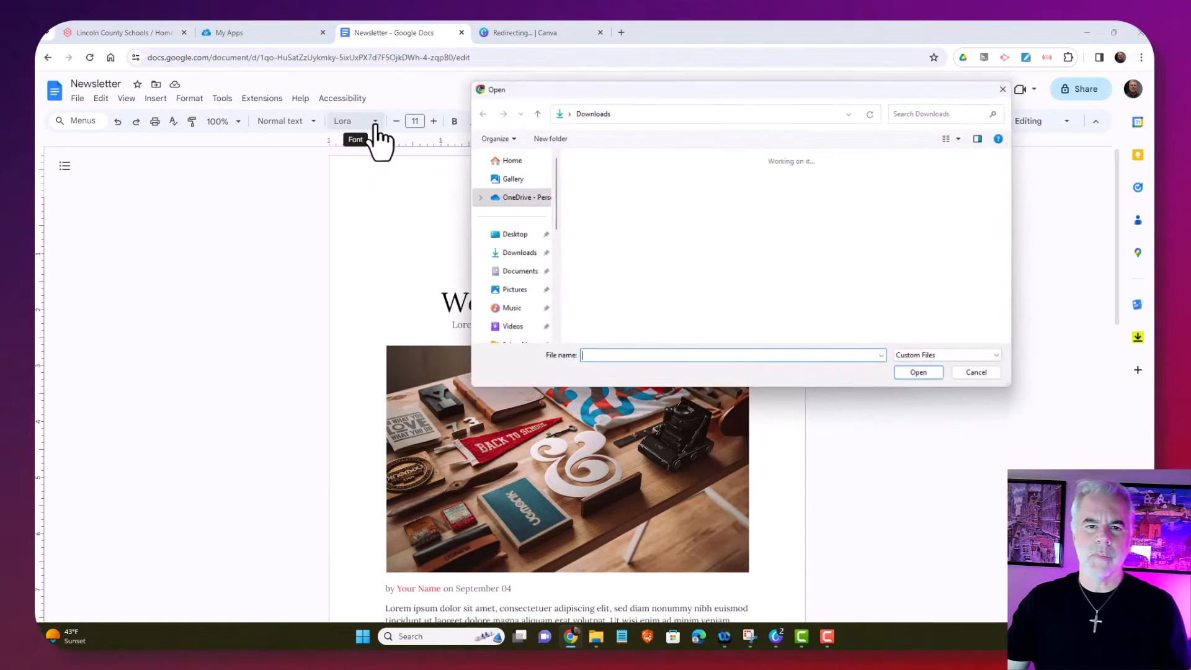
left_click(596, 180)
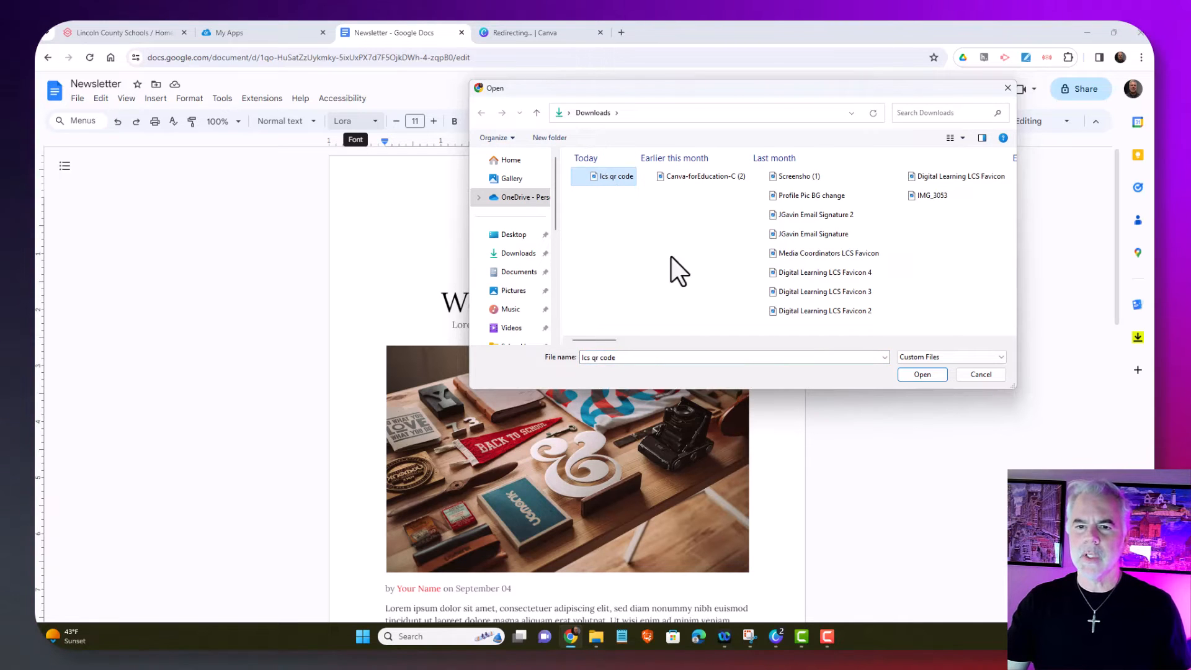
left_click(918, 376)
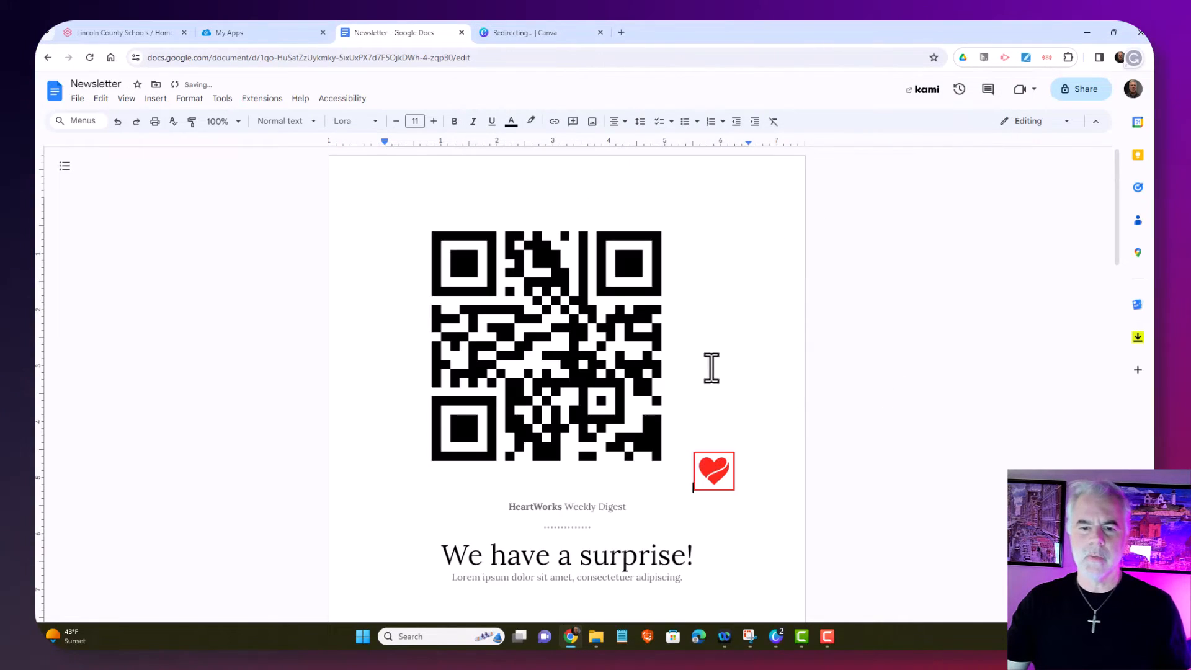
Shrink the QR image, set it behind text, and place it beside the heart logo
left_click_drag(691, 491, 458, 314)
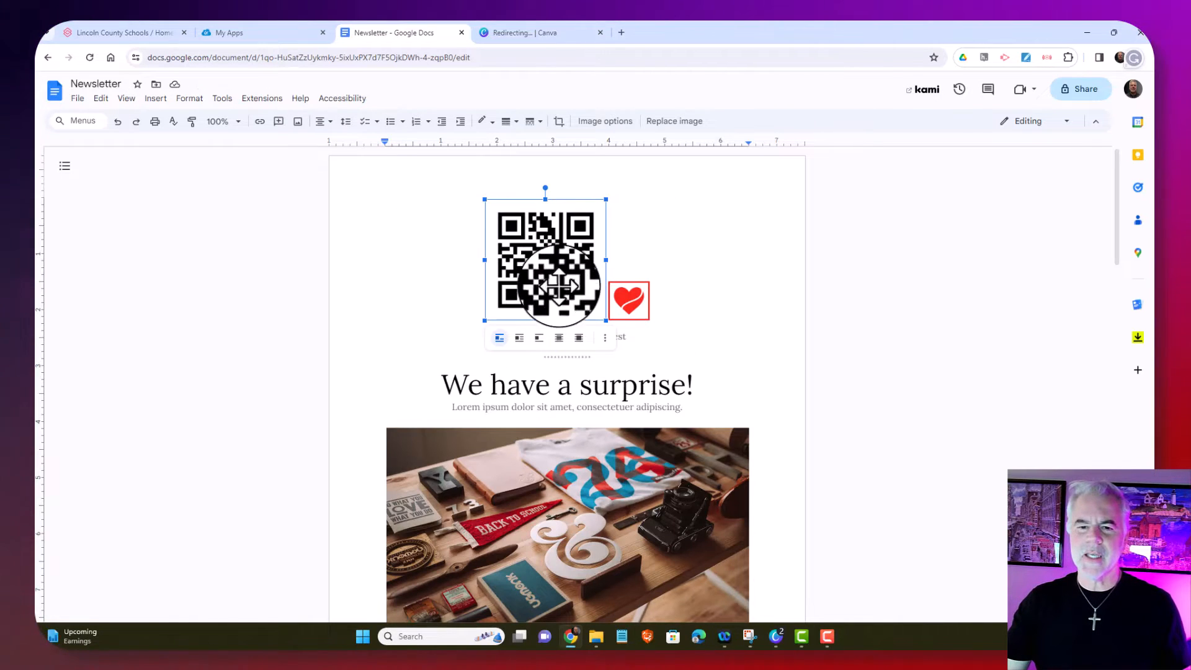
left_click(559, 343)
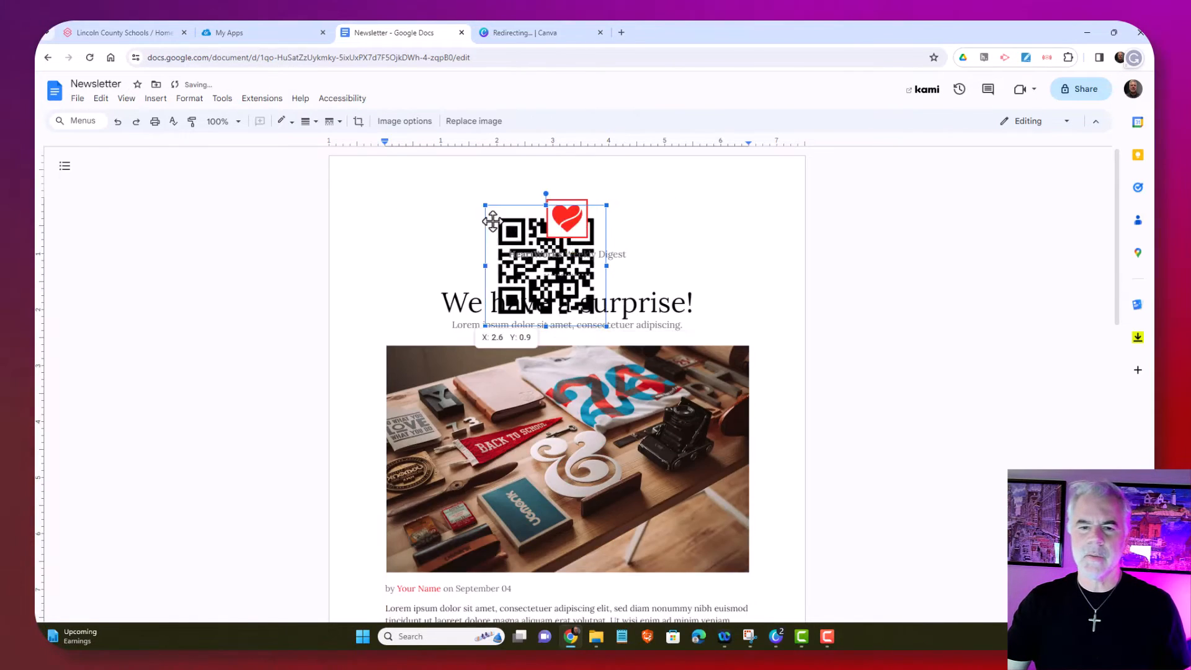
left_click_drag(493, 222, 385, 191)
left_click_drag(472, 326, 440, 293)
left_click(711, 218)
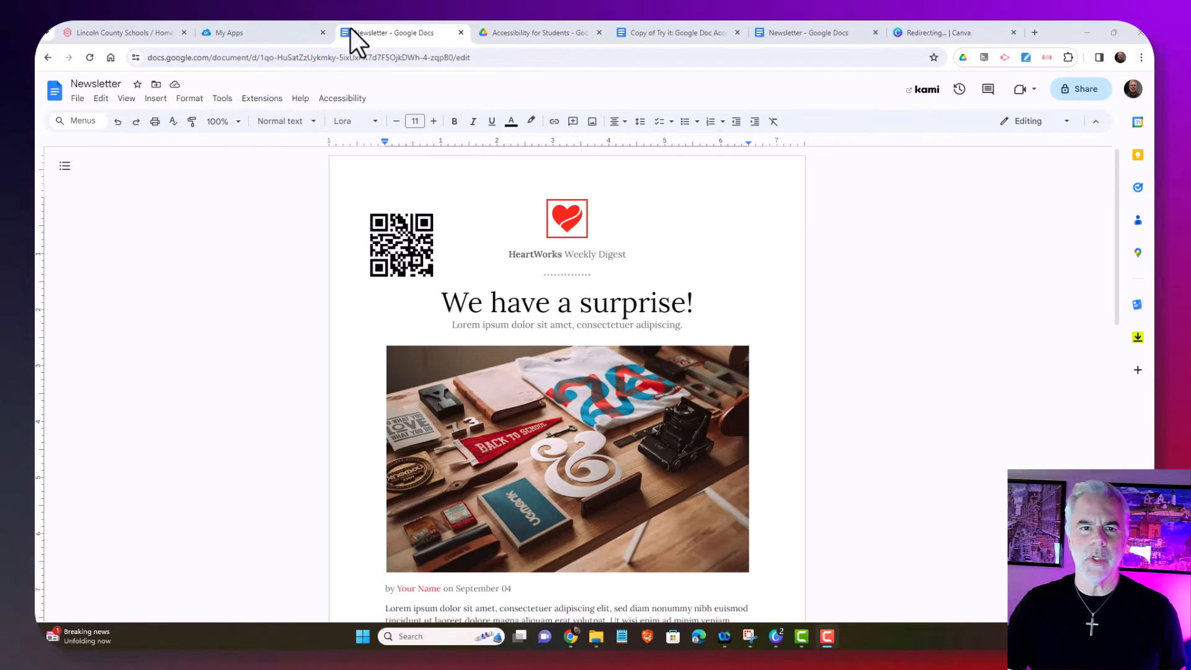
In Google Drive, select 'Copy of Try it: Google Doc Accessibility' in the Accessibility for Students folder
left_click(263, 36)
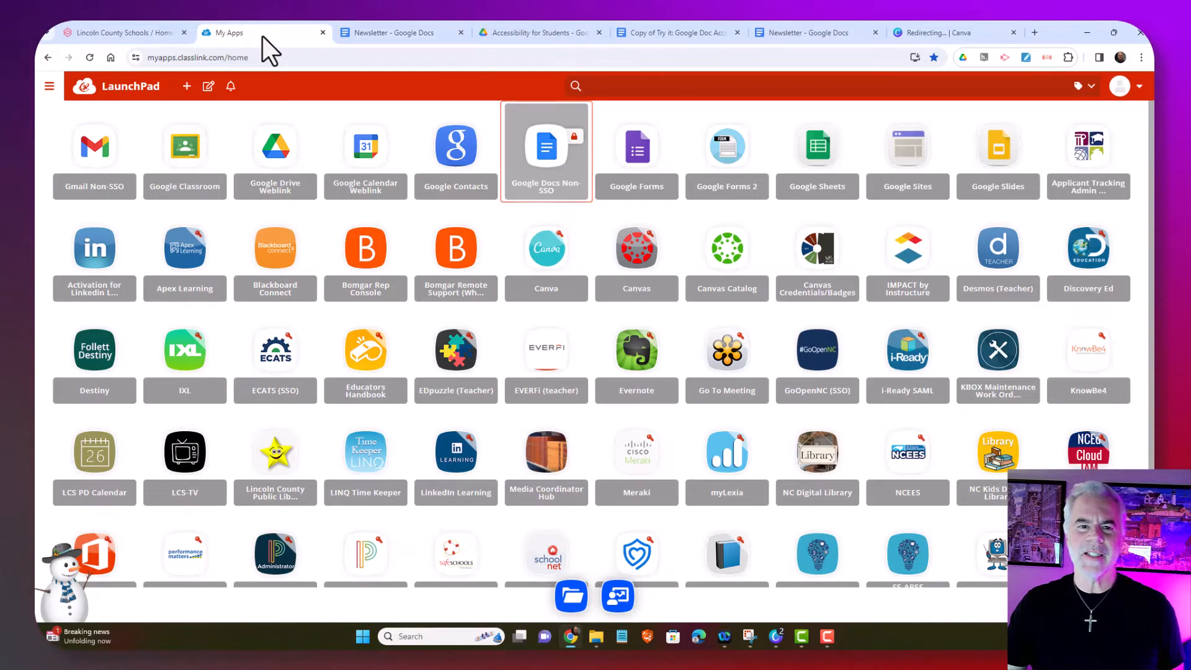
left_click(266, 177)
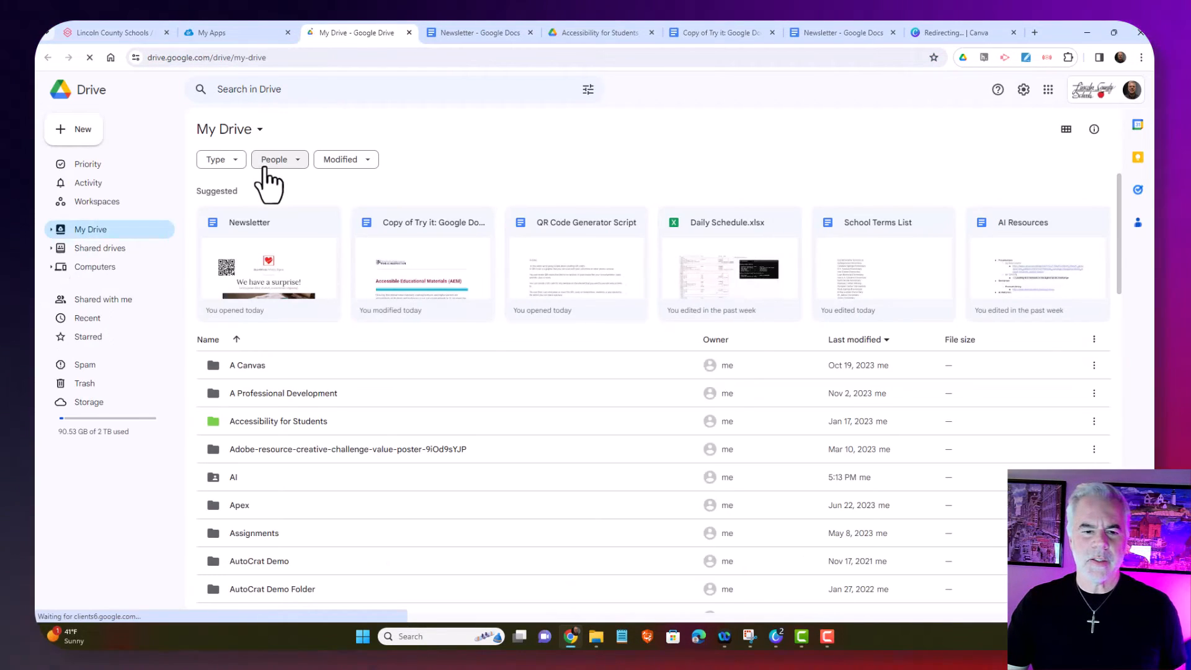
double_click(311, 419)
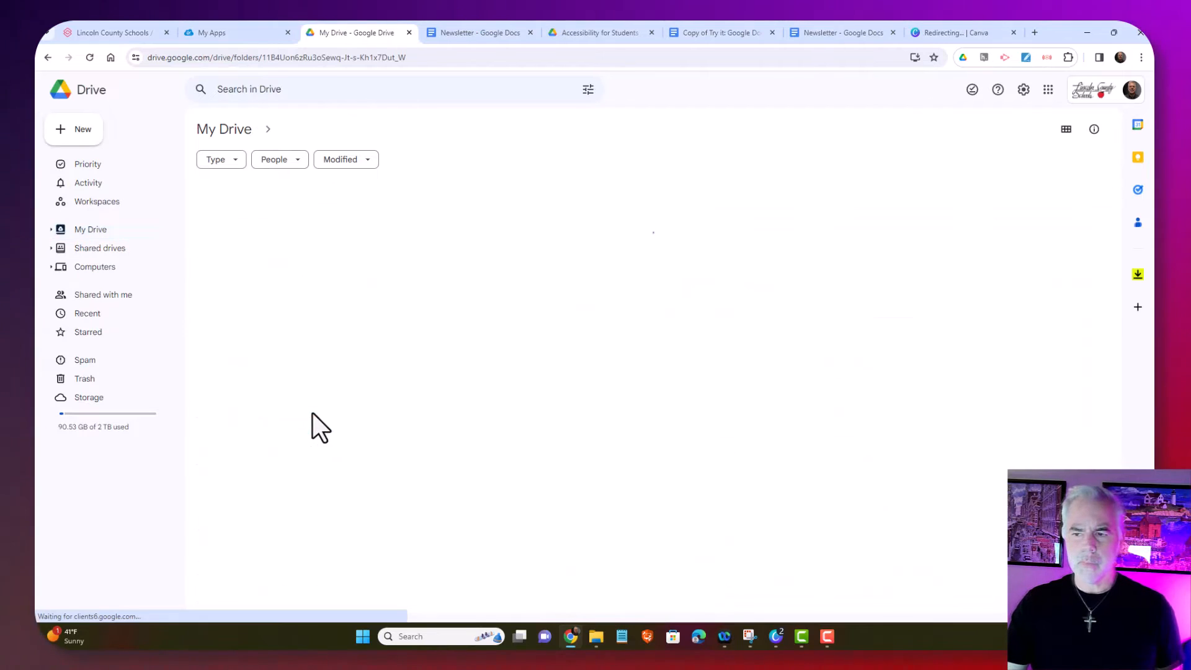
left_click(345, 366)
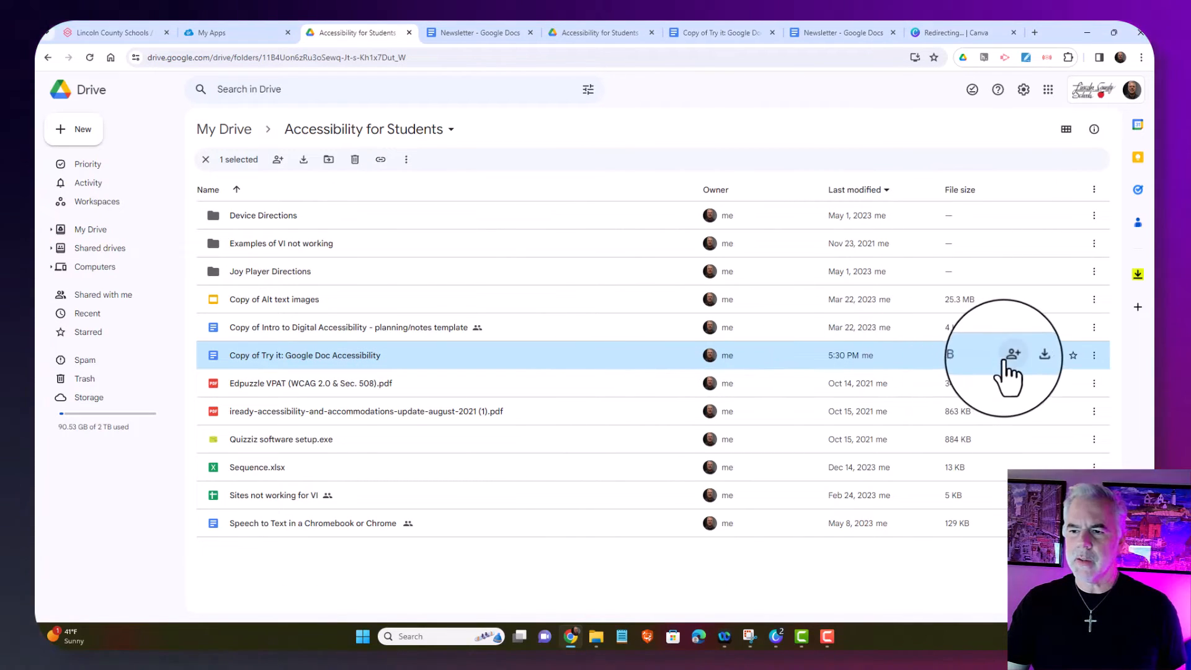
Give Lincoln County School District view access to the document and copy its link
left_click(1008, 356)
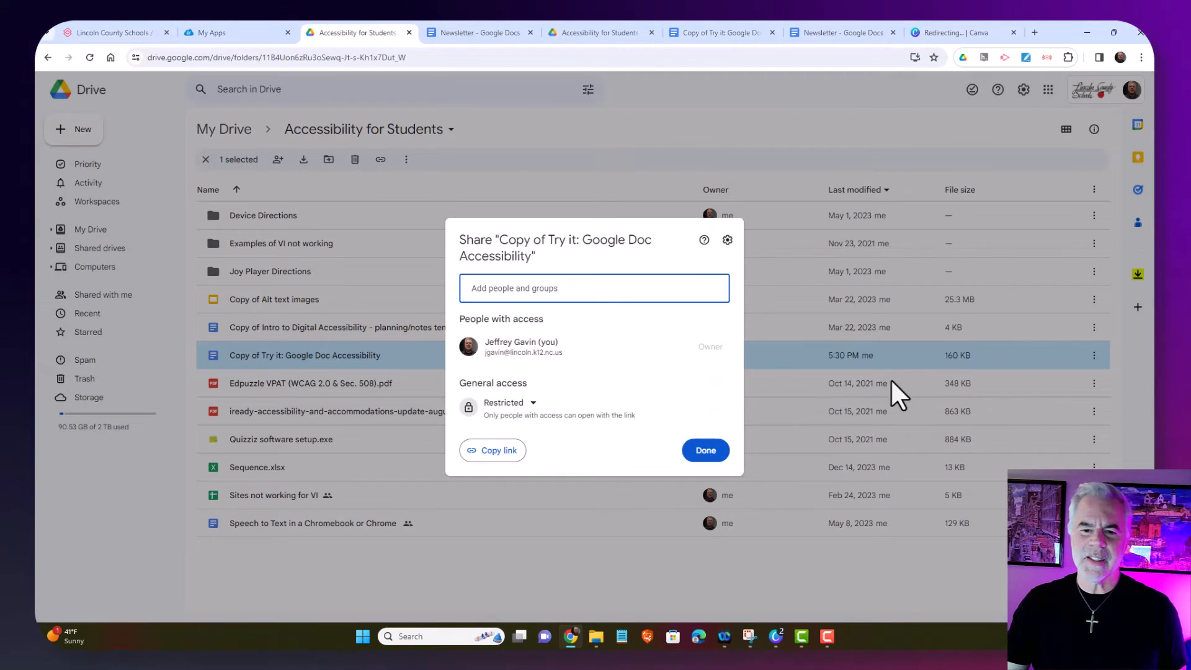
left_click(536, 408)
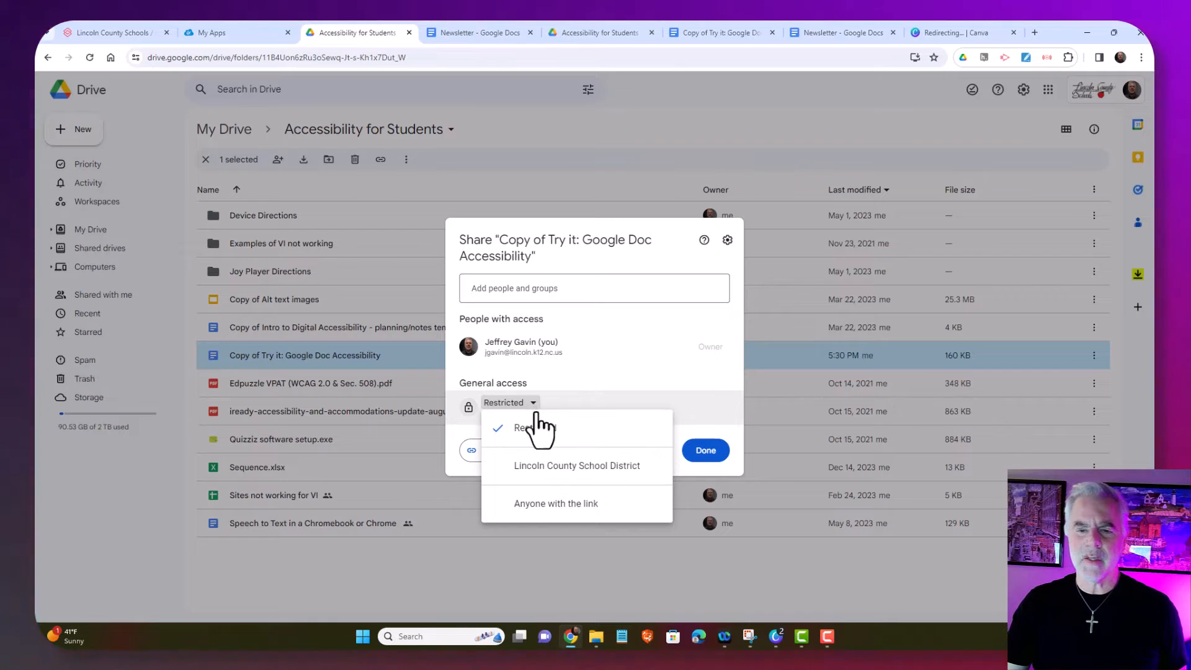
left_click(546, 472)
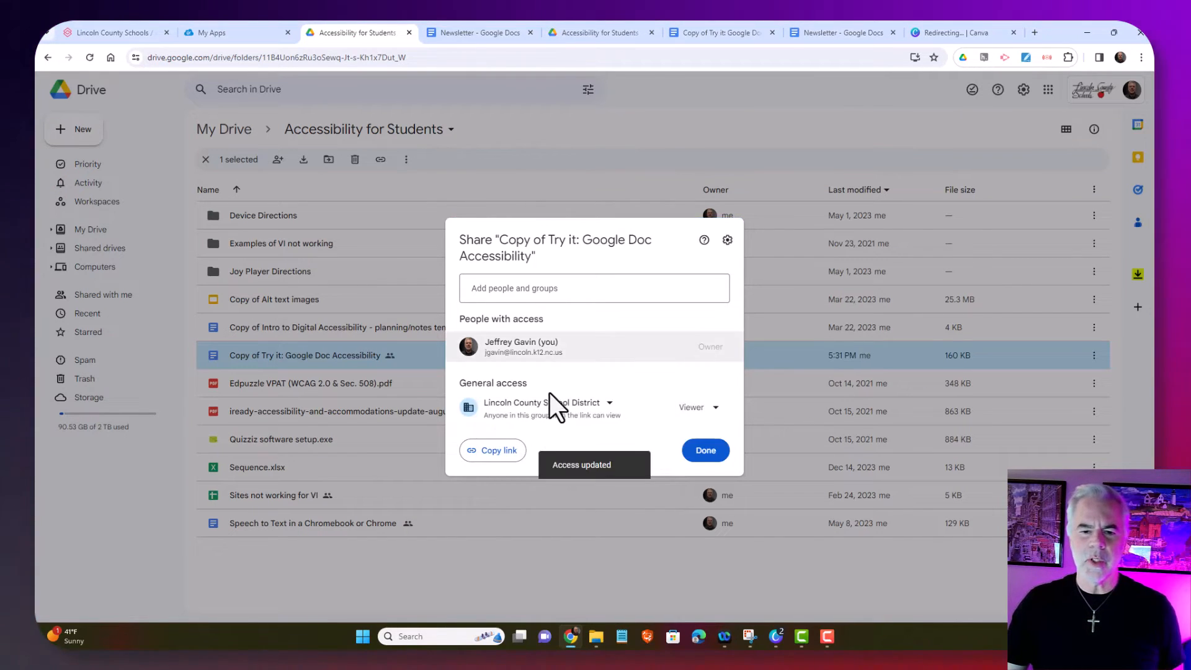
left_click(496, 451)
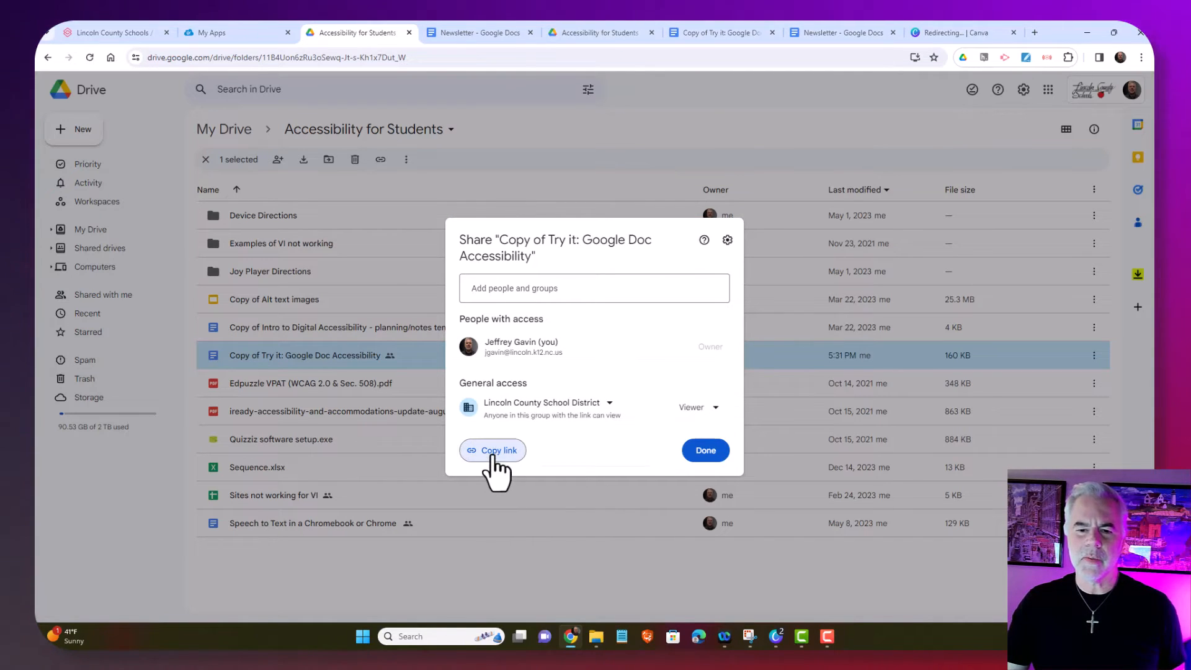
left_click(775, 643)
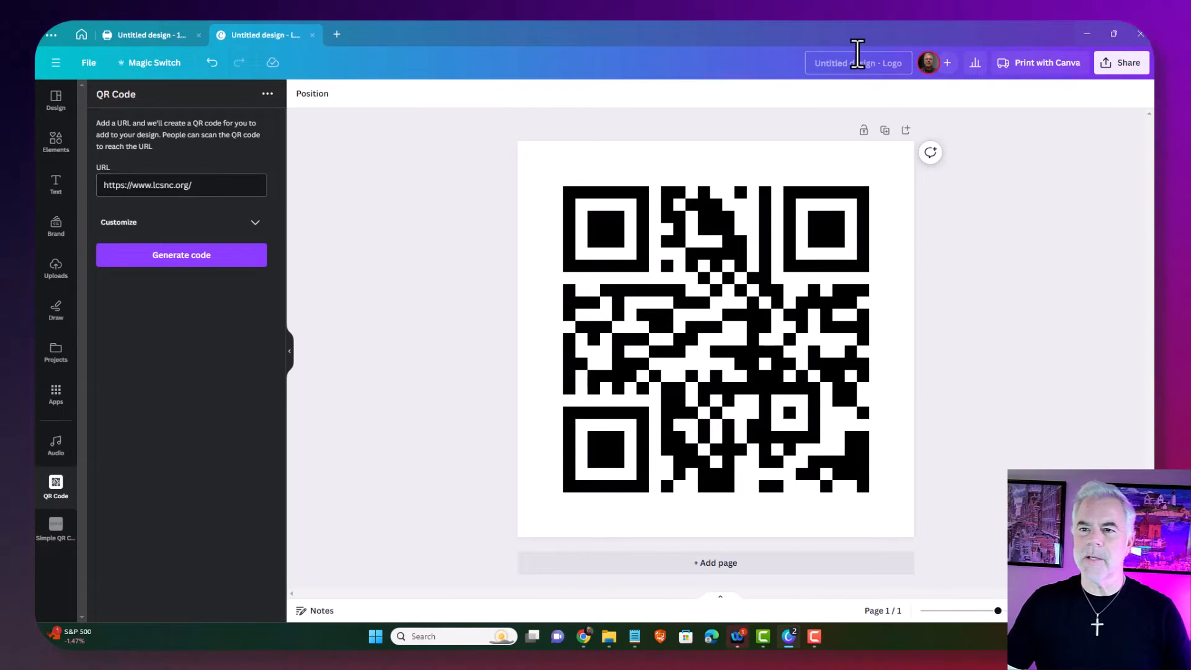
Rename the Canva design to 'QR Code for LCS'
left_click(859, 63)
type("QR Code for LCS")
key("Return")
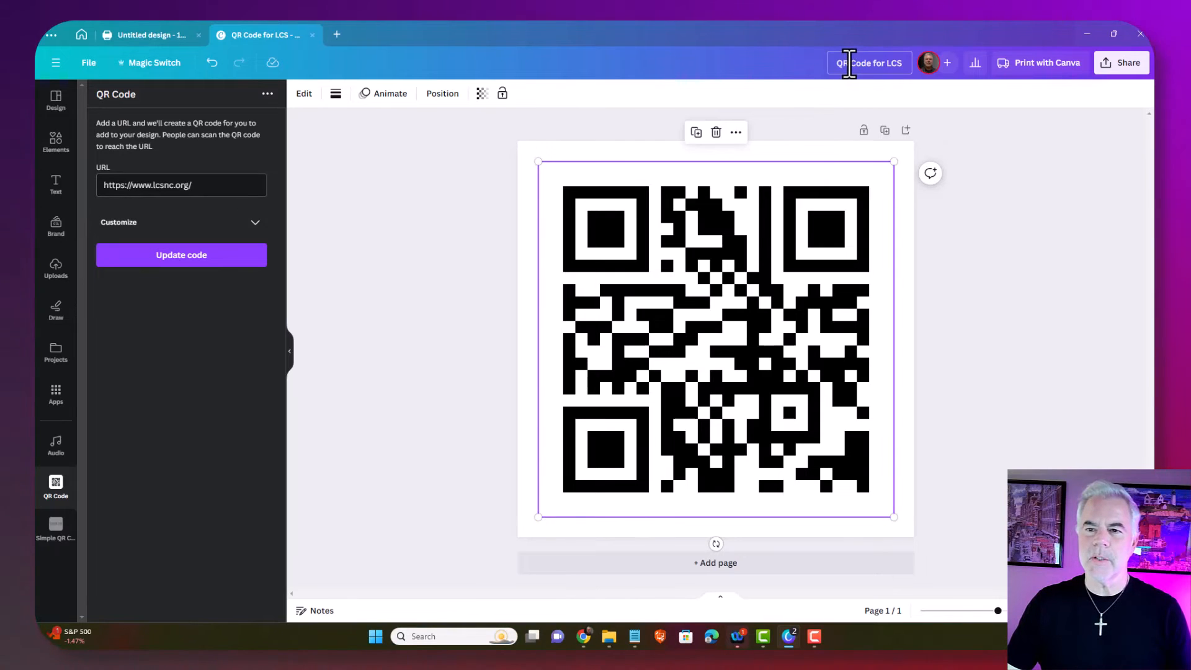
Make a copy of the design and open its QR code's link settings
key("Escape")
left_click(88, 63)
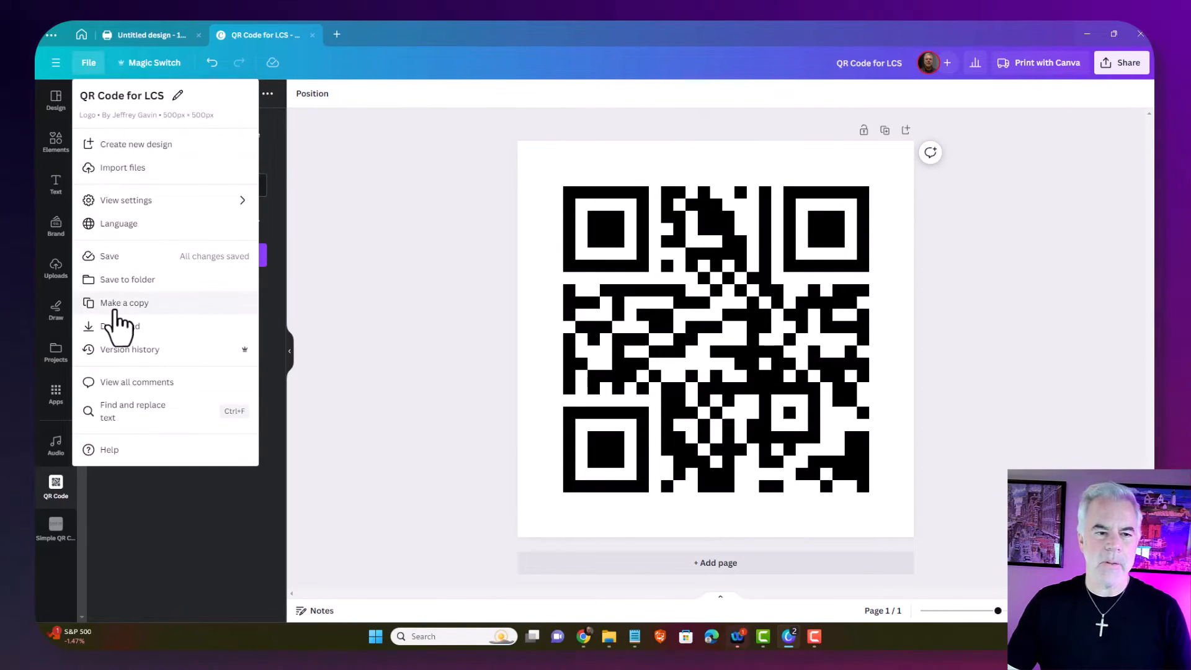
left_click(117, 310)
left_click(572, 296)
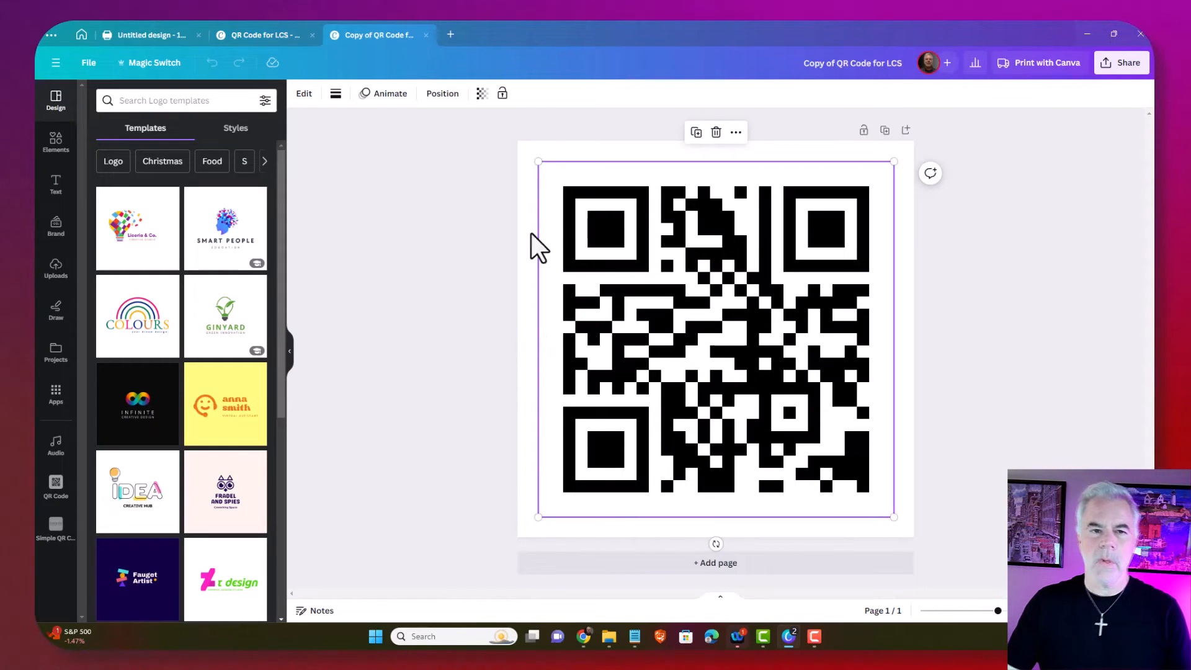
left_click(304, 94)
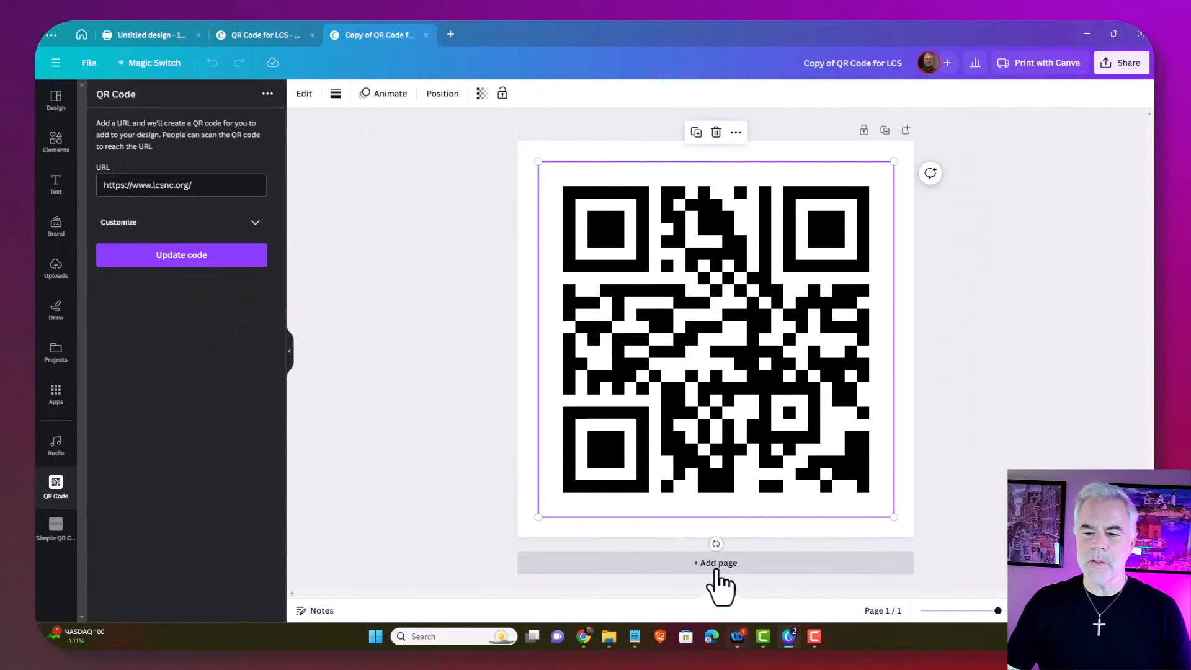
Add a second page and generate a QR code from the pasted Google Doc share link
left_click(713, 568)
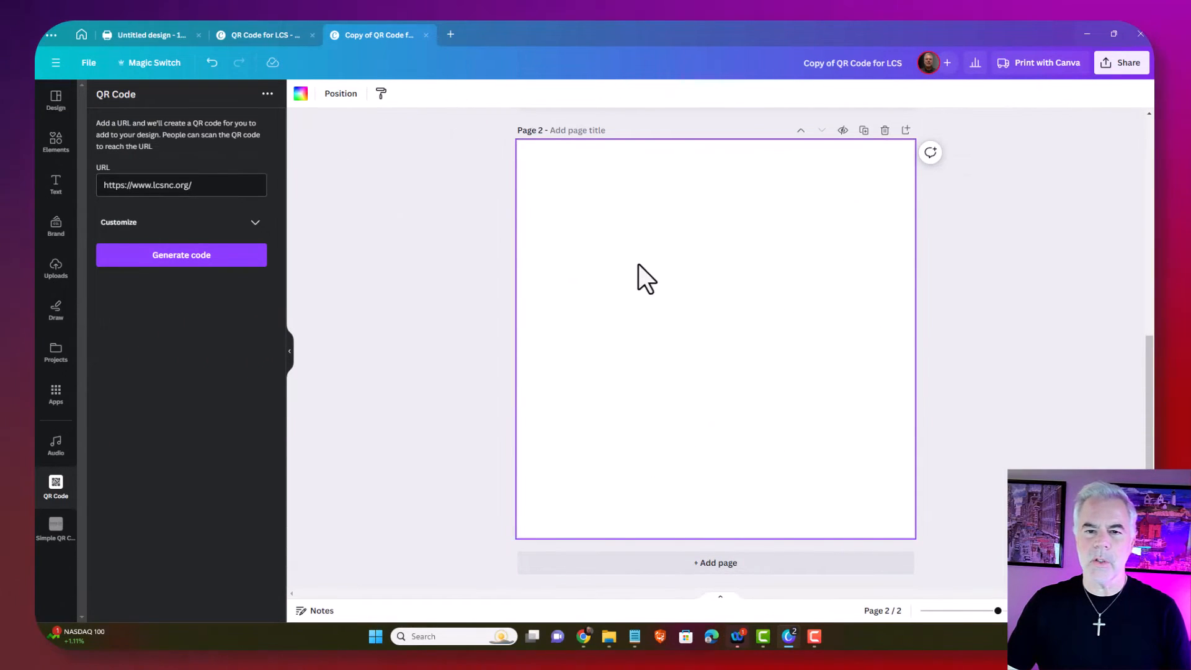
left_click_drag(215, 186, 38, 199)
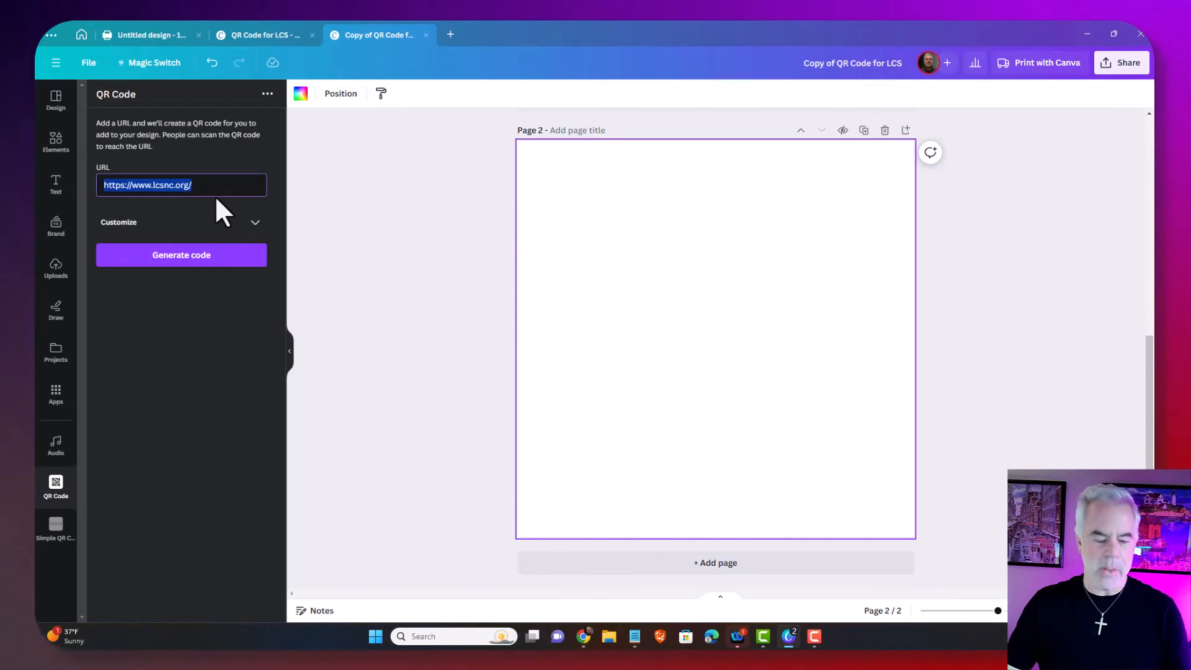
key("ctrl+v")
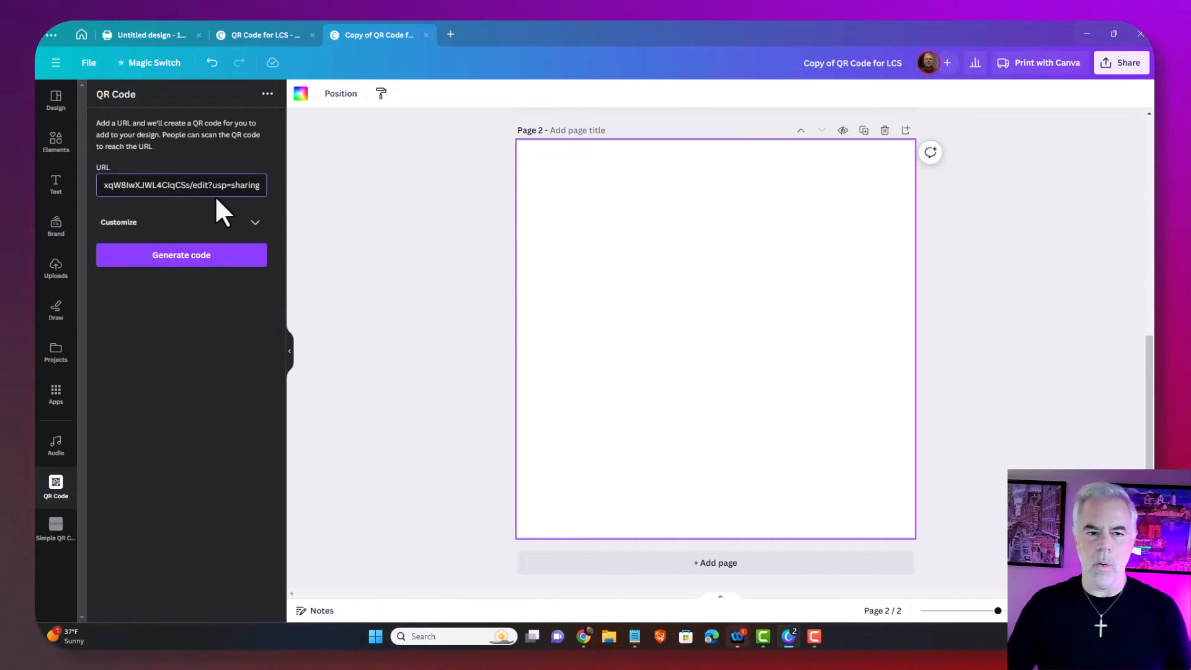
right_click(252, 189)
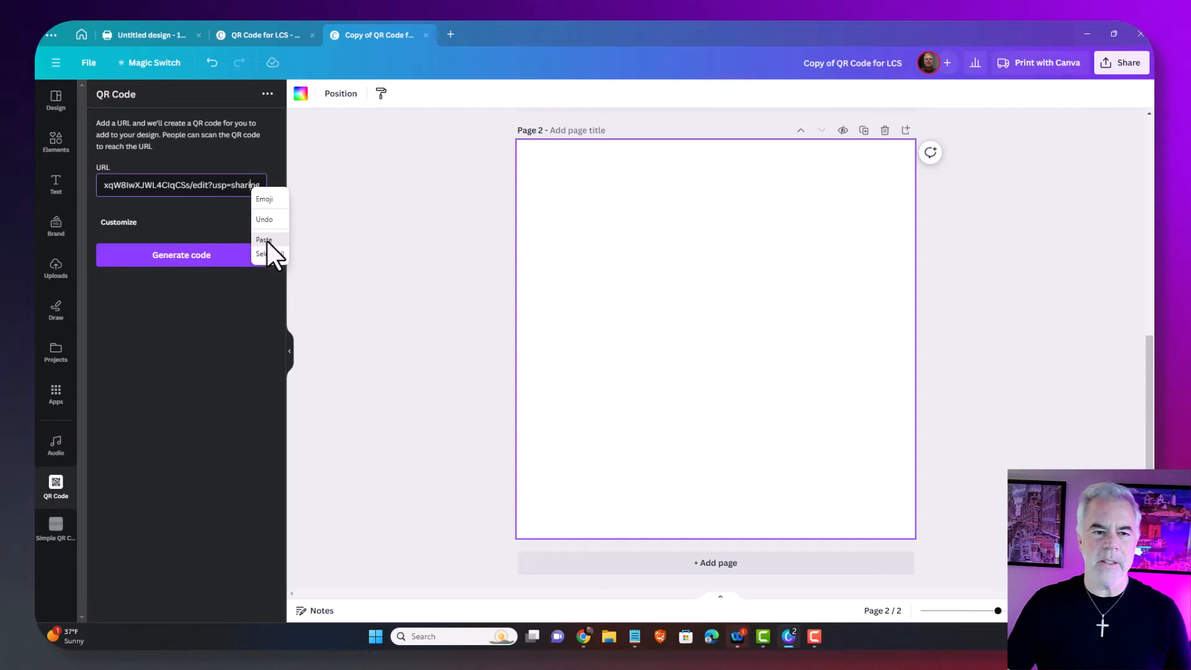
left_click(208, 184)
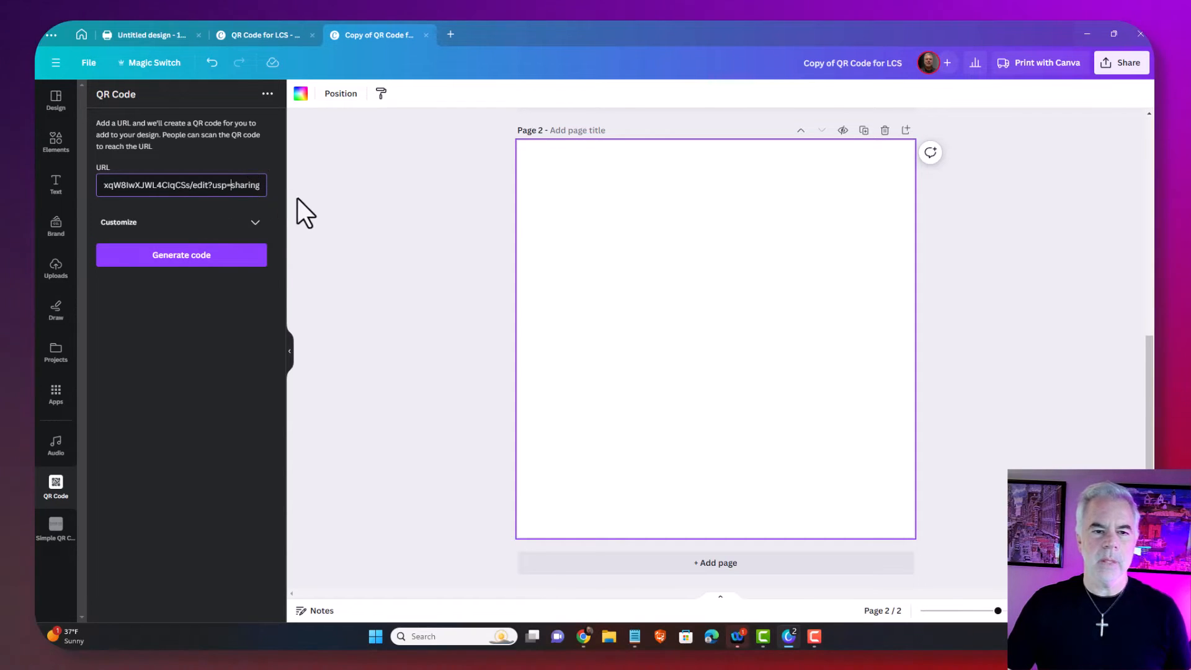
left_click(255, 223)
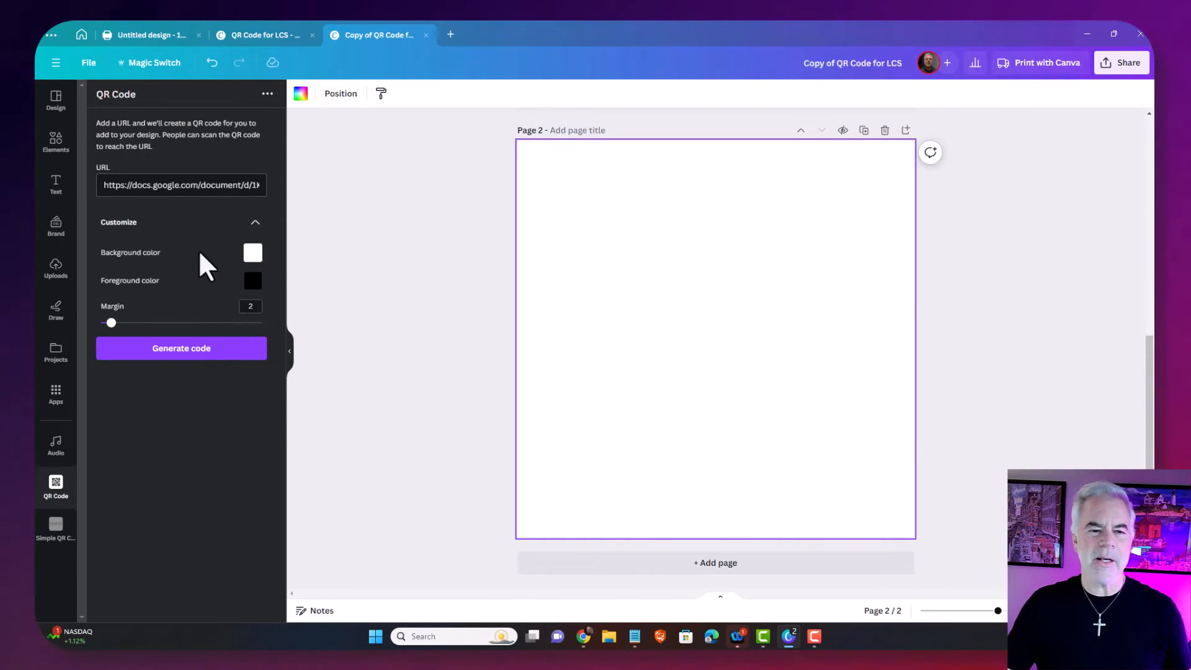
left_click(180, 353)
Enlarge the Doc-link QR code to fill the second page
left_click_drag(630, 249, 544, 168)
left_click_drag(769, 398, 891, 540)
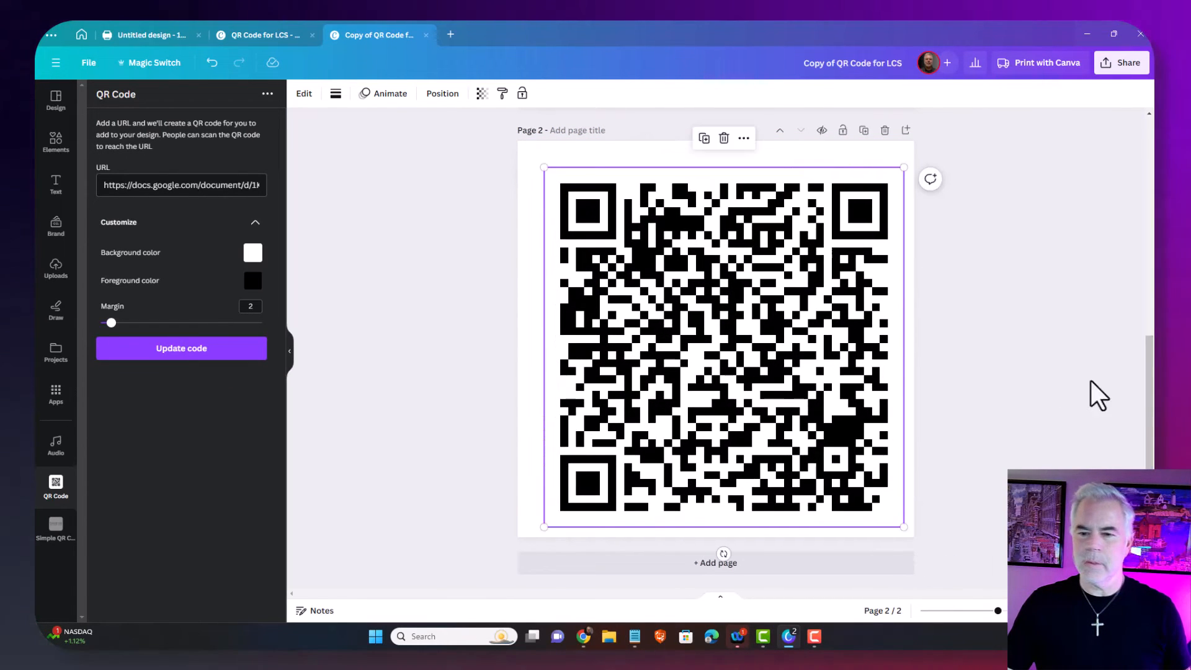
left_click_drag(1150, 409, 1143, 186)
left_click(710, 299)
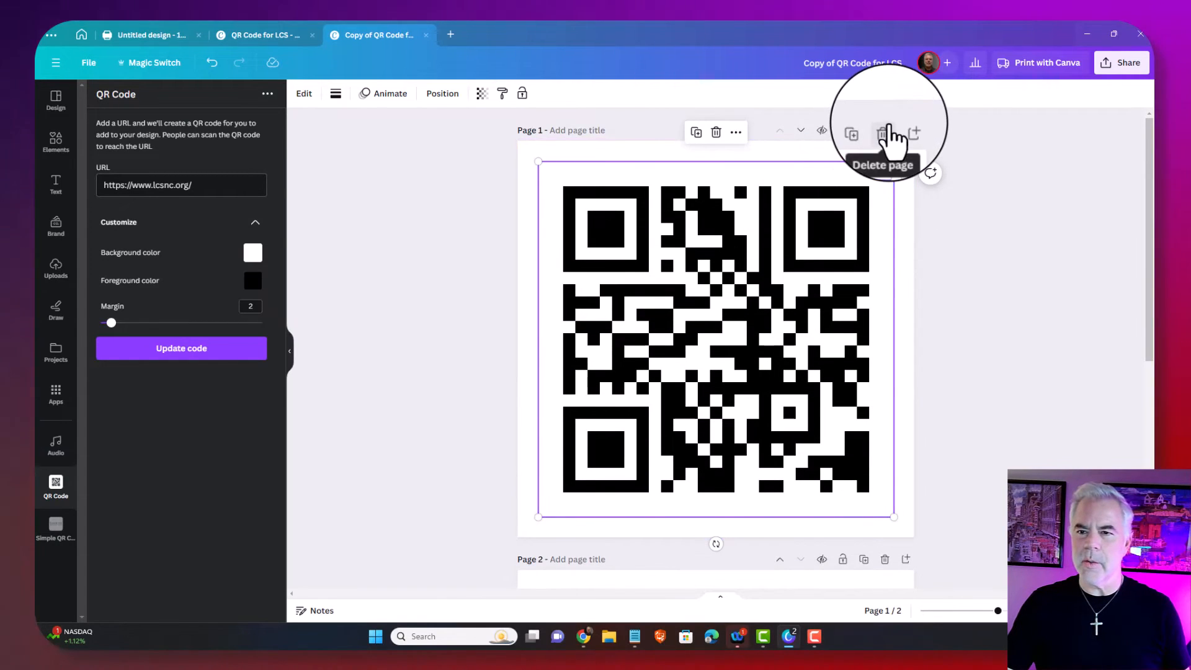
Delete page 1 with the website QR code, retitle the design 'QR Code for Accessibility', and return to Google Drive
left_click(885, 130)
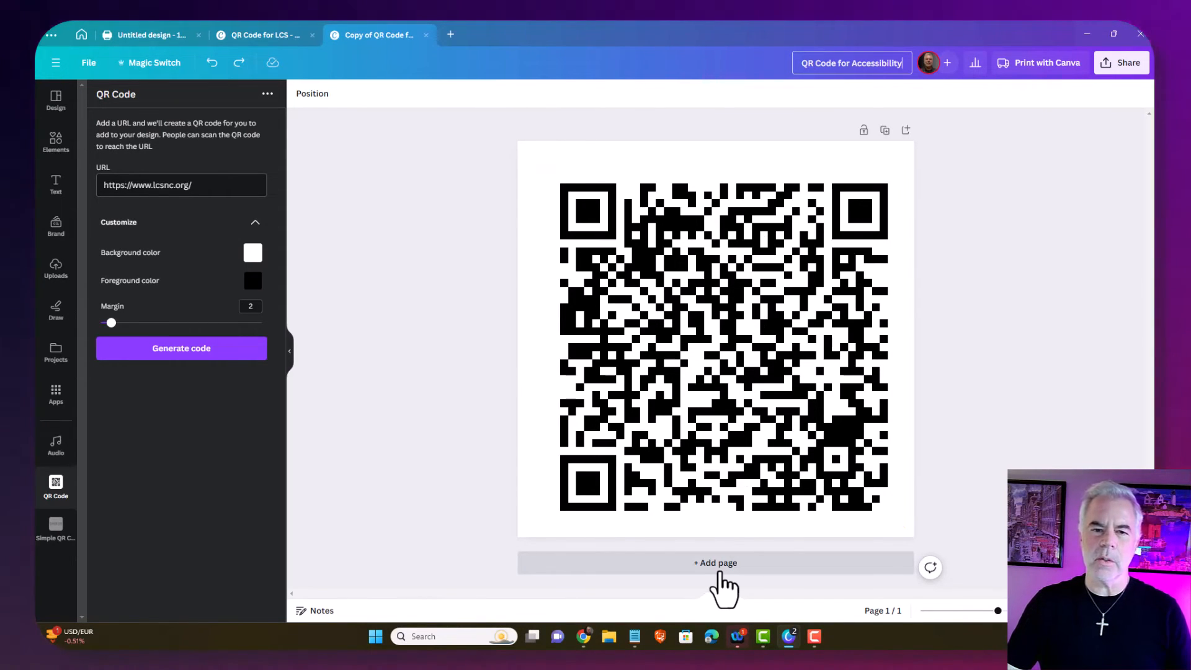
left_click(678, 441)
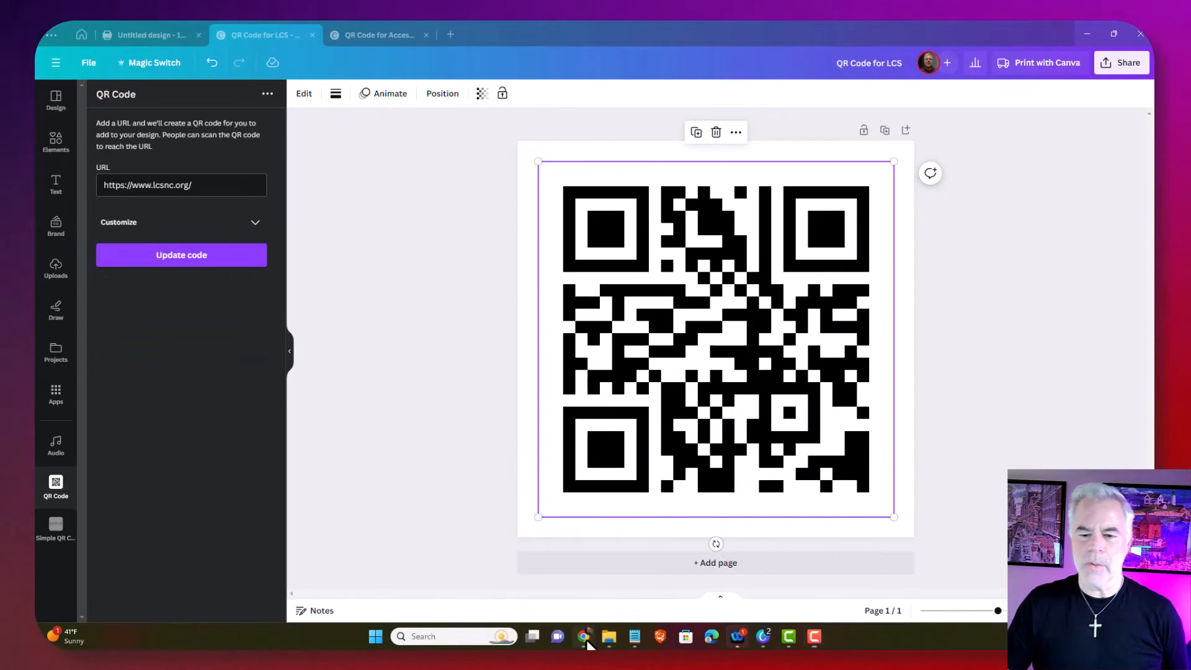
left_click(584, 636)
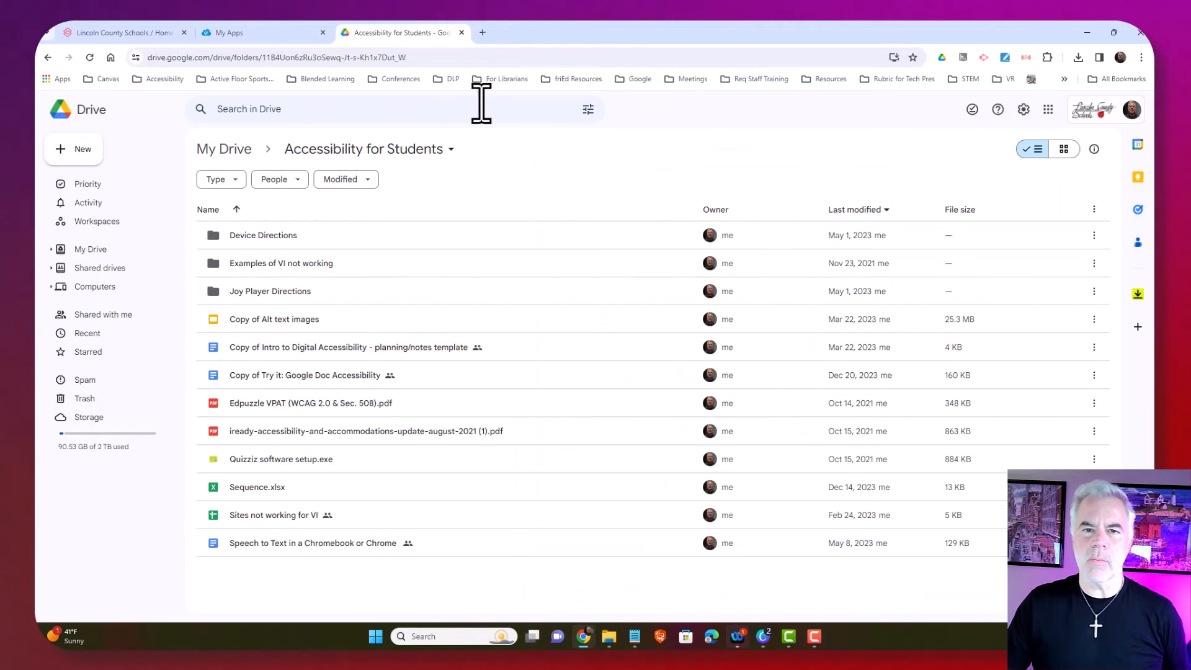
In a new tab, search Google for 'qr code generator' and open the QRCode Monkey result
left_click(483, 32)
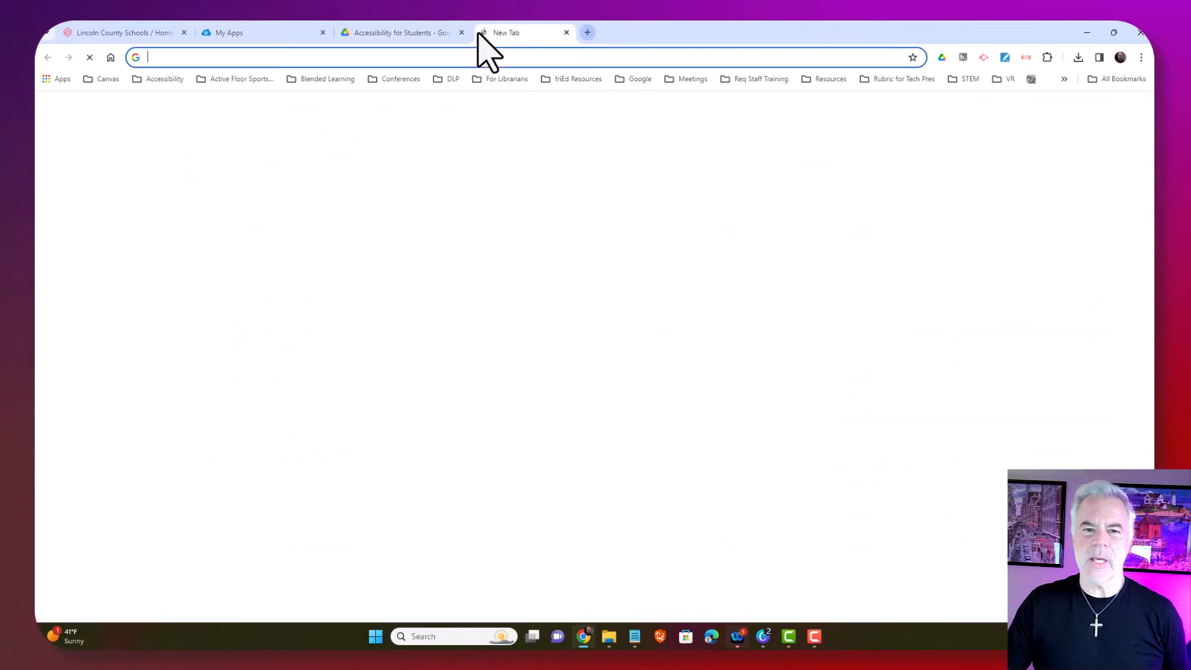
left_click(636, 257)
type("qr code")
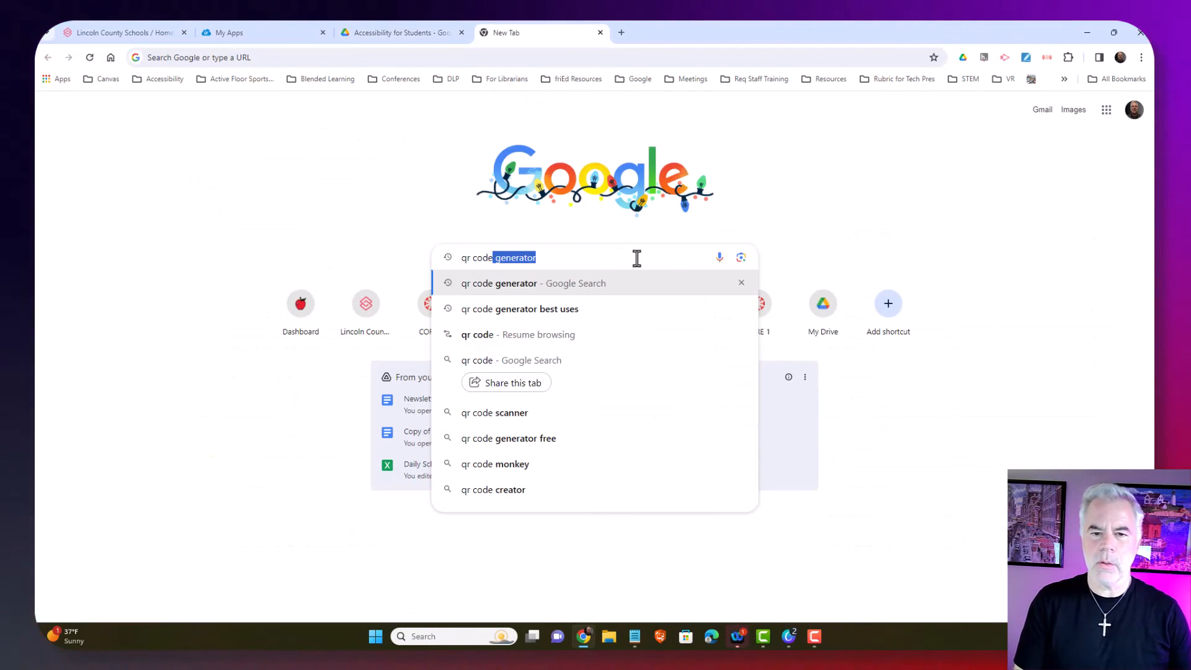
key("Tab")
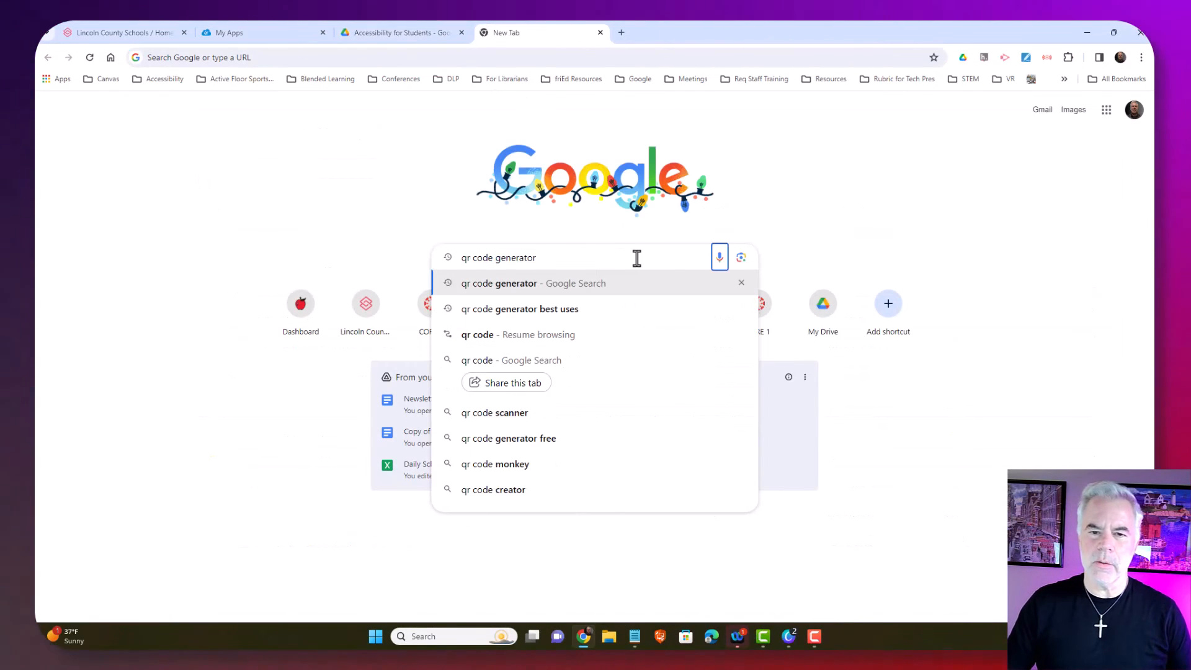
left_click(512, 285)
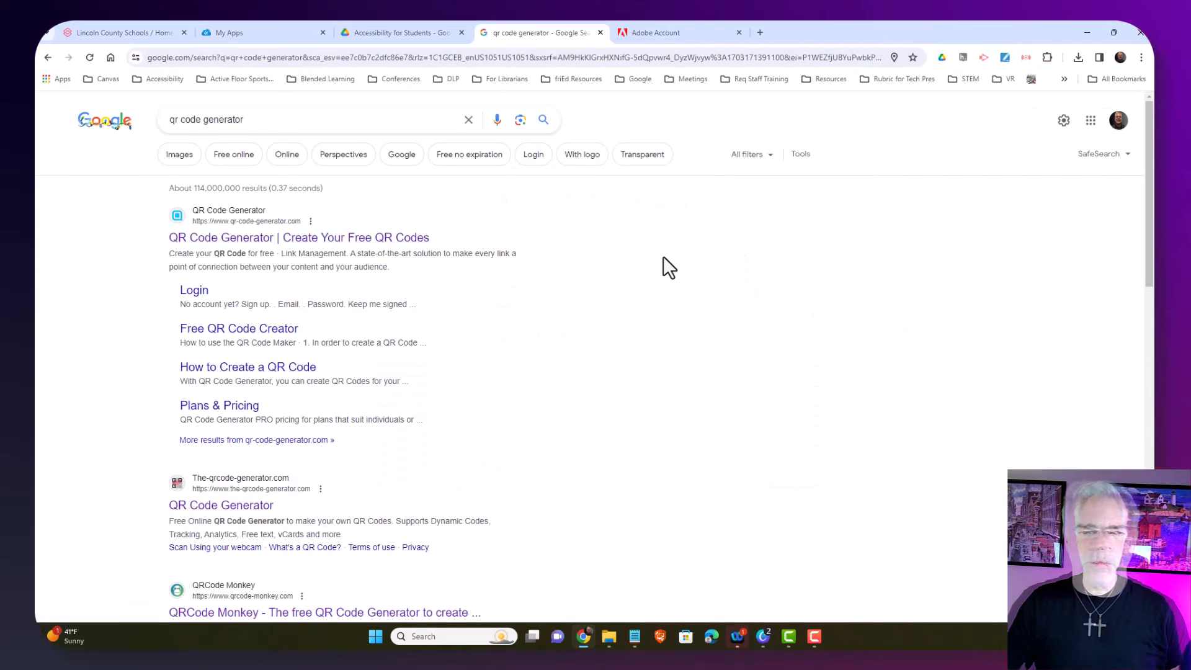
scroll(664, 257, "down", 2)
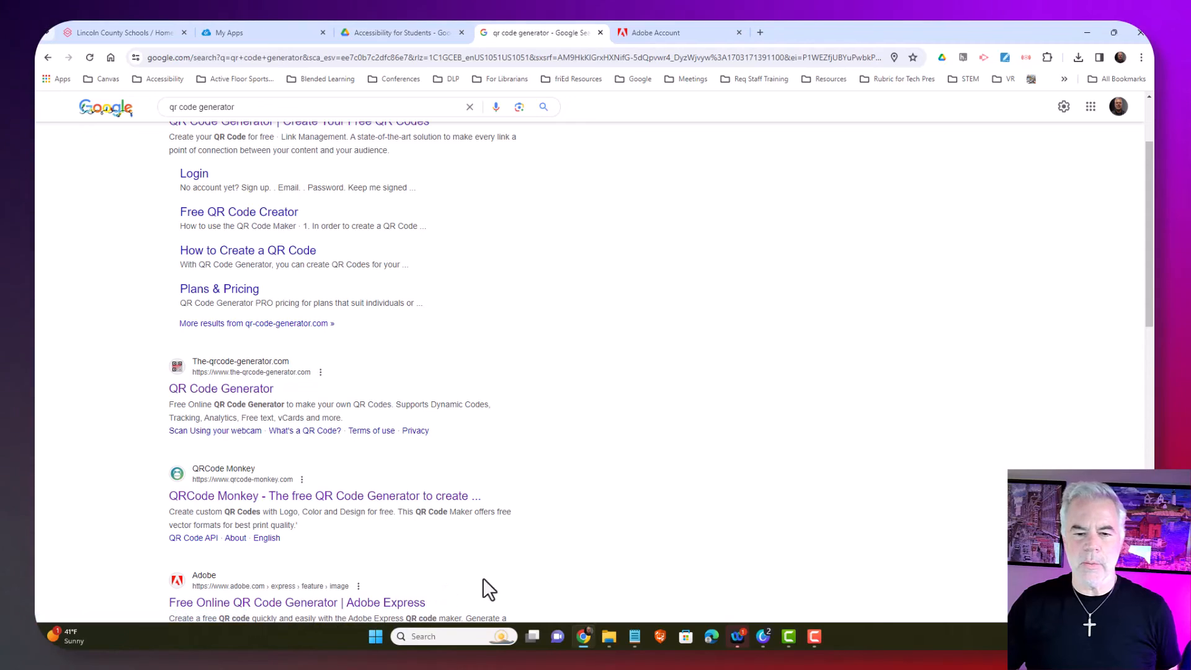
left_click(413, 497)
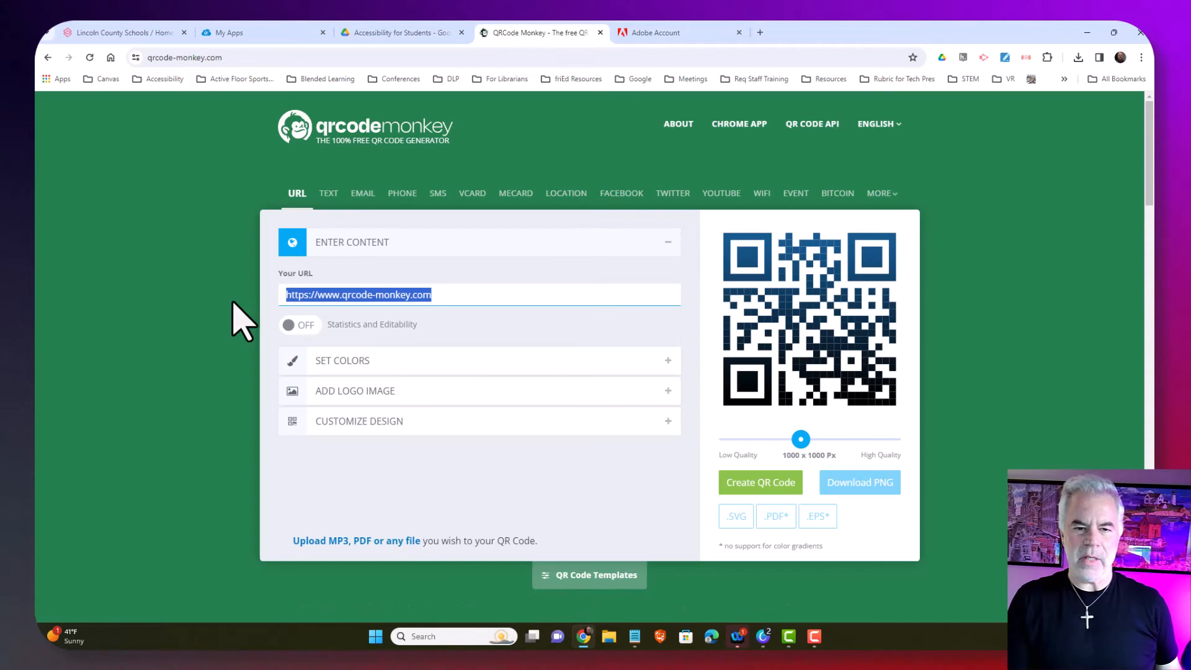
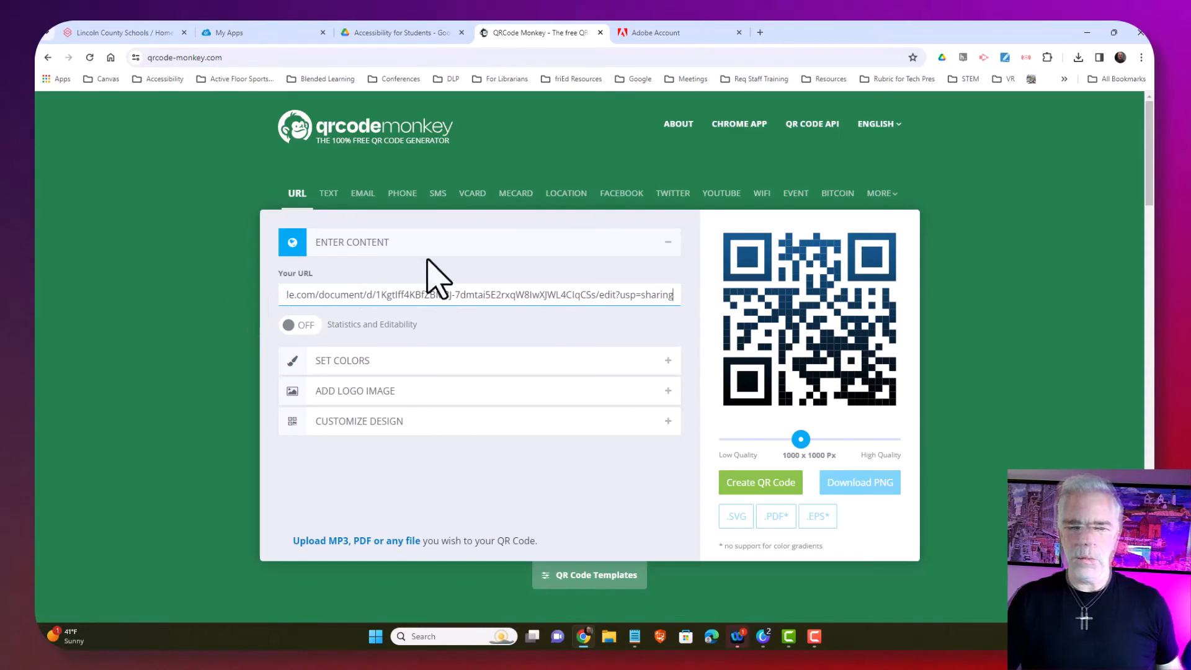
Paste the Google Doc share link as the URL, create the QR code, and download it as qr-code (1).png
right_click(677, 298)
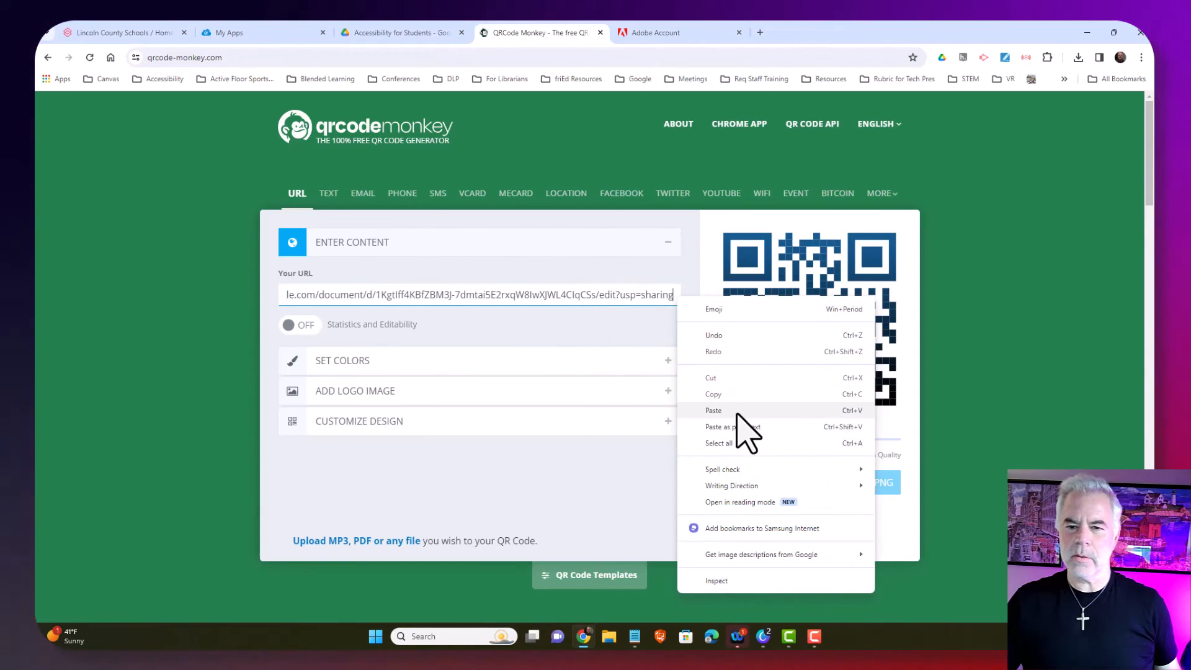
left_click(742, 418)
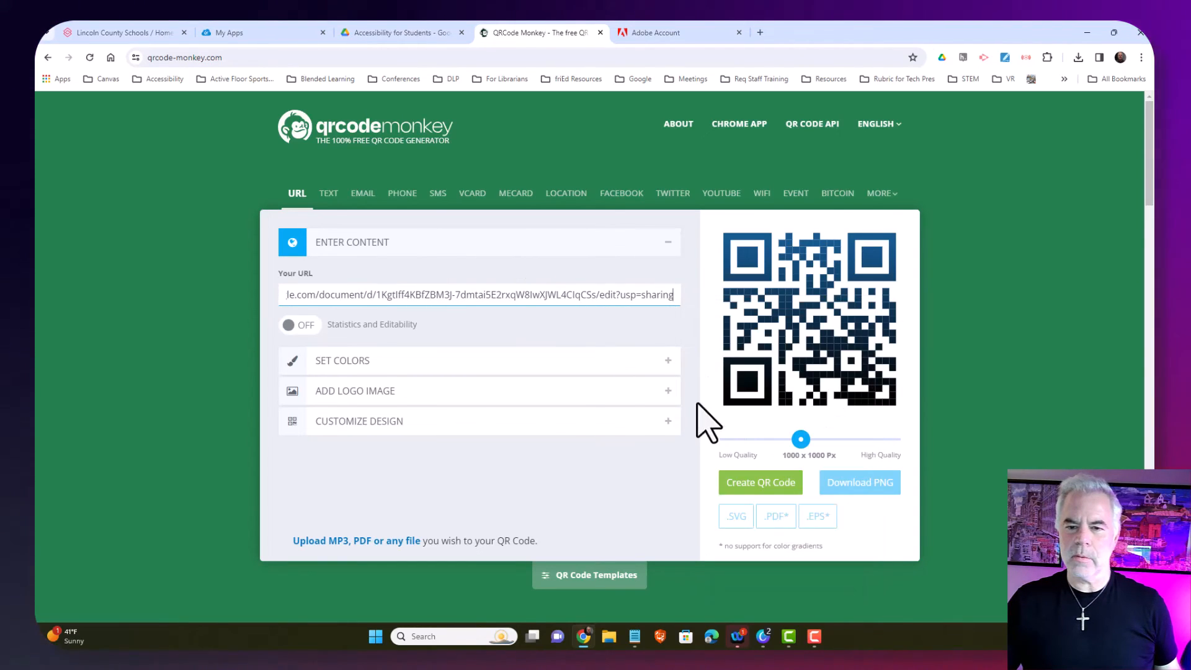
left_click(765, 490)
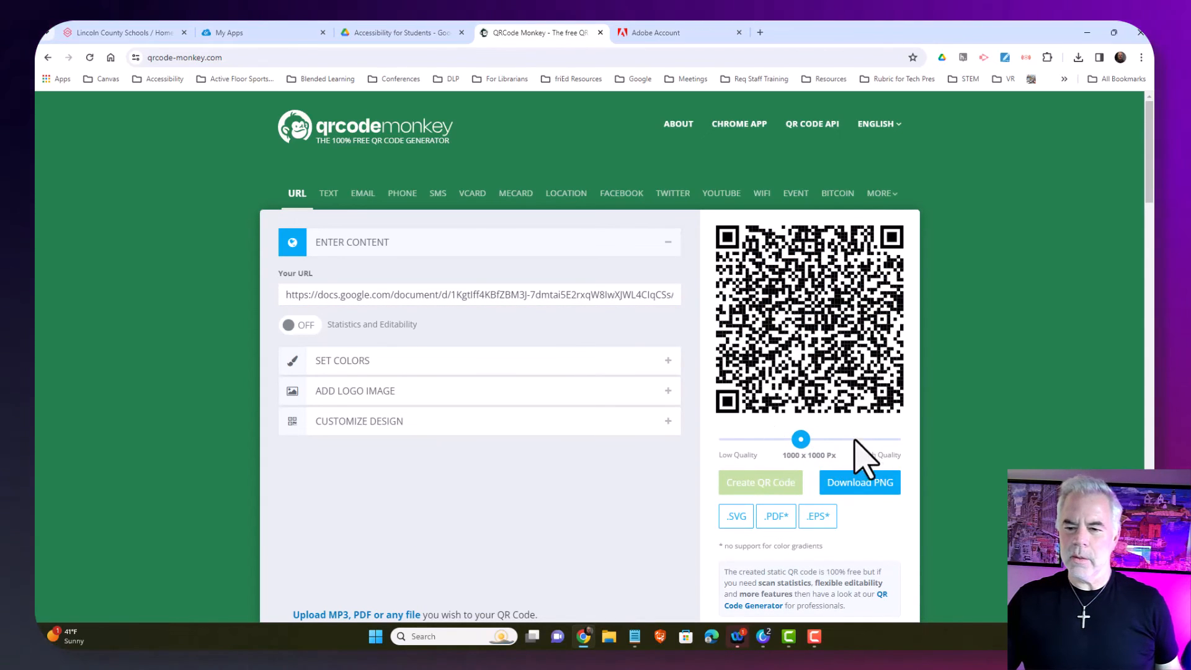
left_click(867, 487)
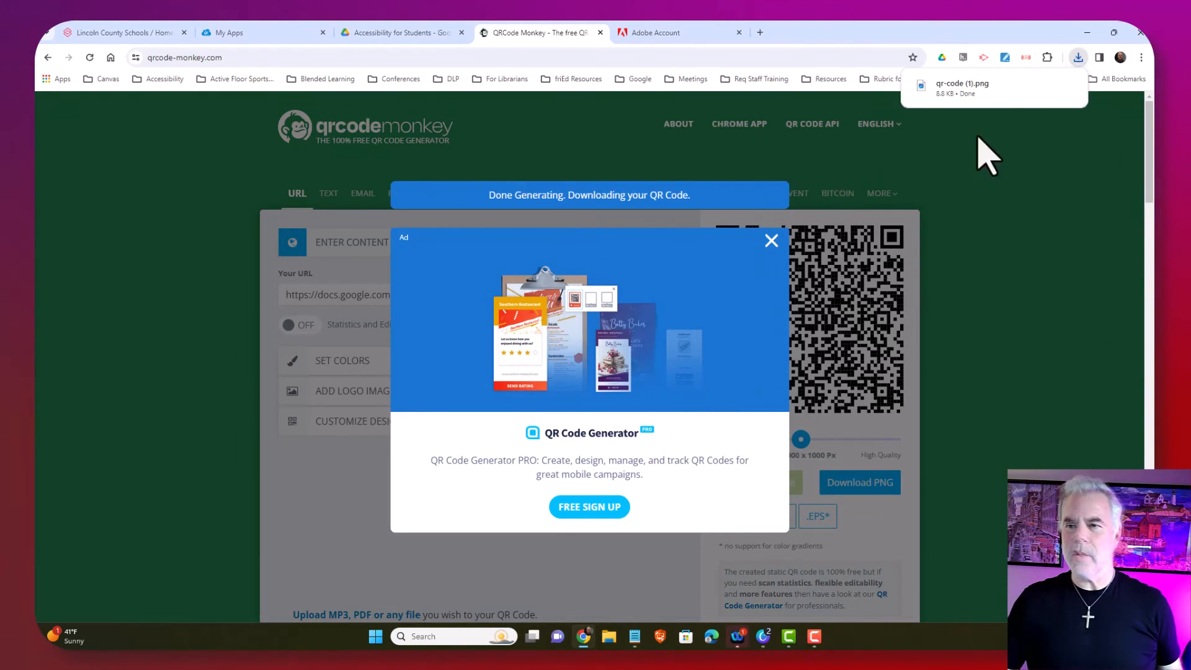
left_click(1080, 59)
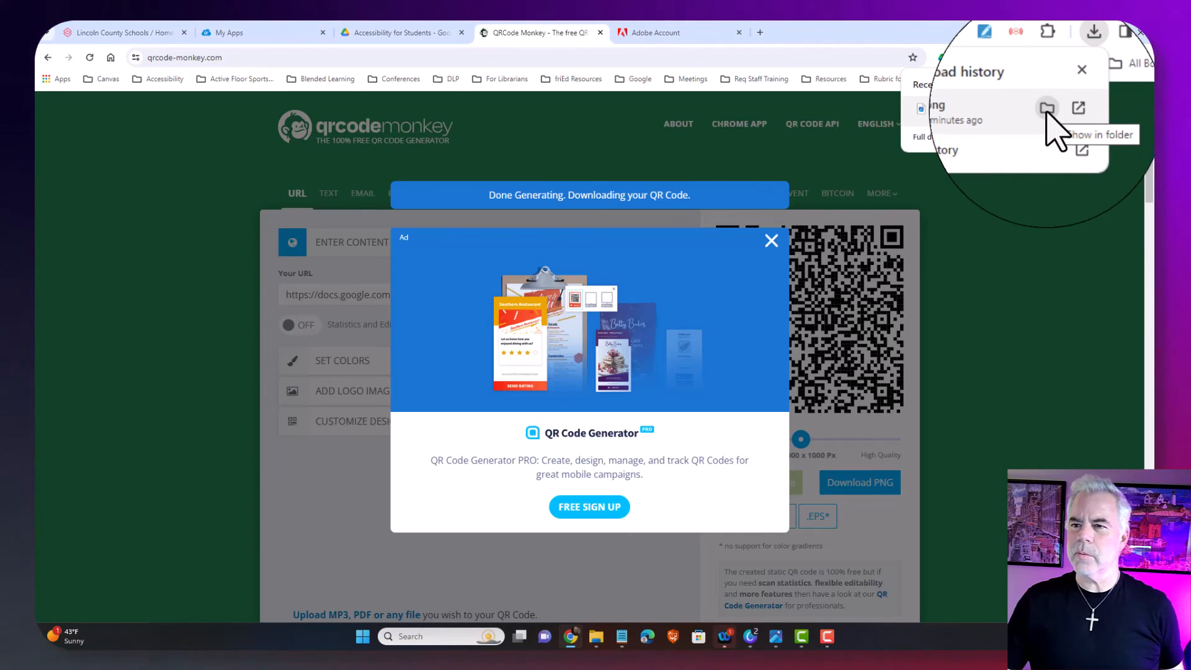
Show the downloaded qr-code PNG in the Downloads folder and open it in the image viewer
left_click(1049, 112)
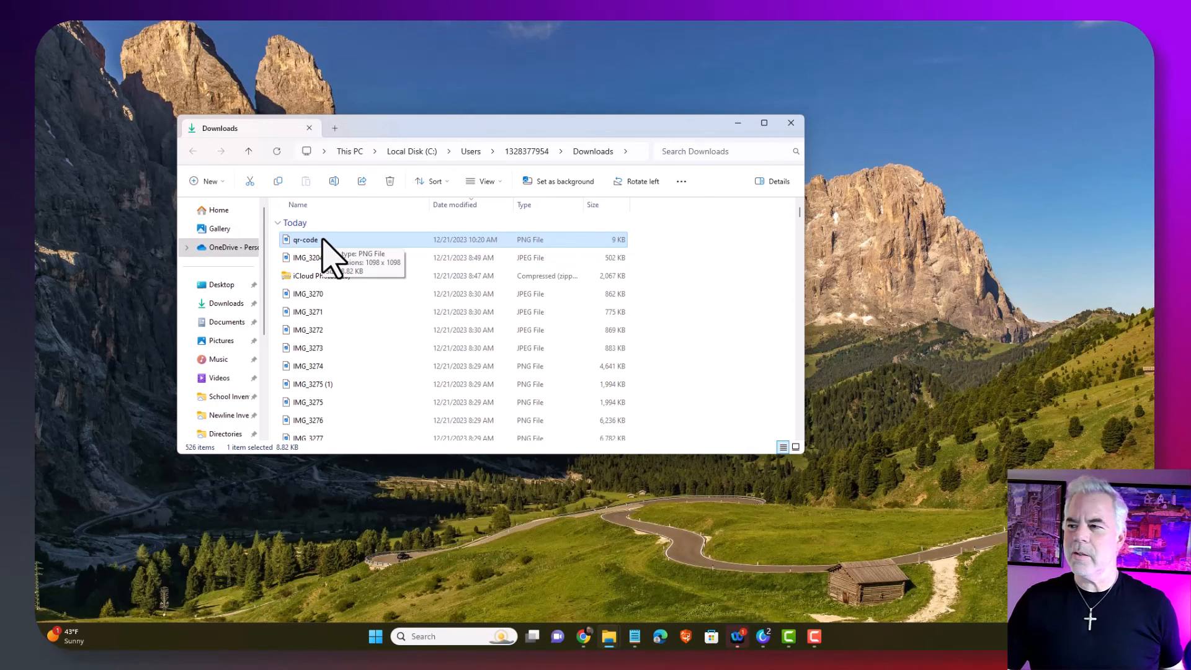
double_click(322, 240)
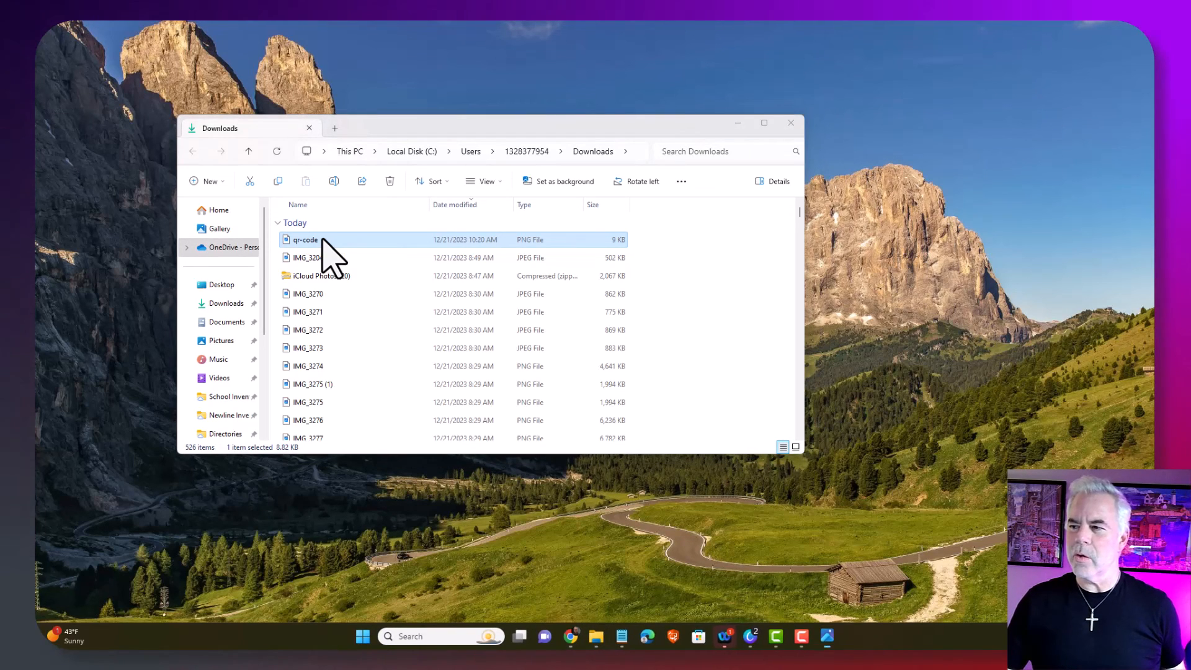